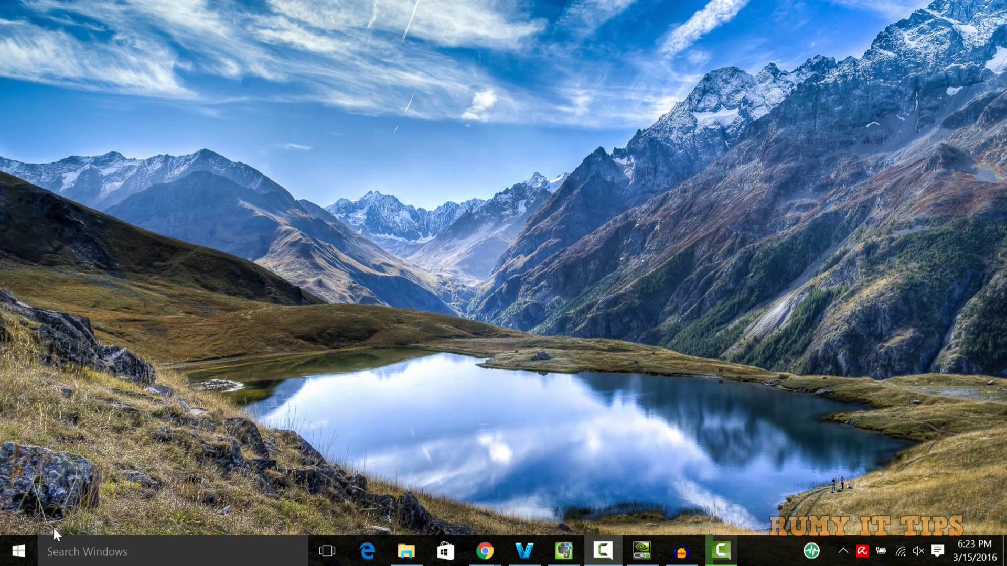
# Step: From Start, go to Settings > Network & Internet > VPN and begin Add a VPN connection
pyautogui.click(16, 554)
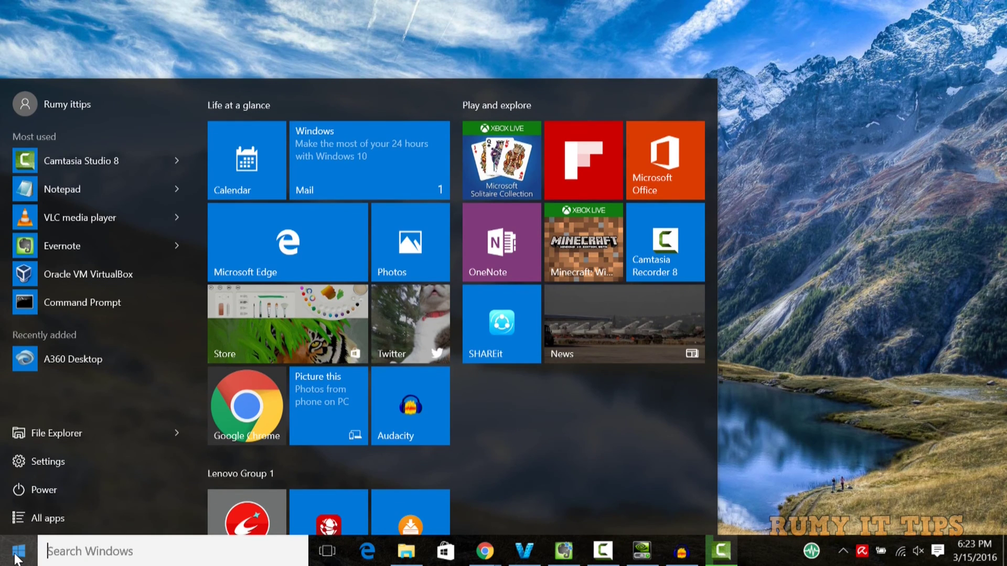
pyautogui.click(55, 458)
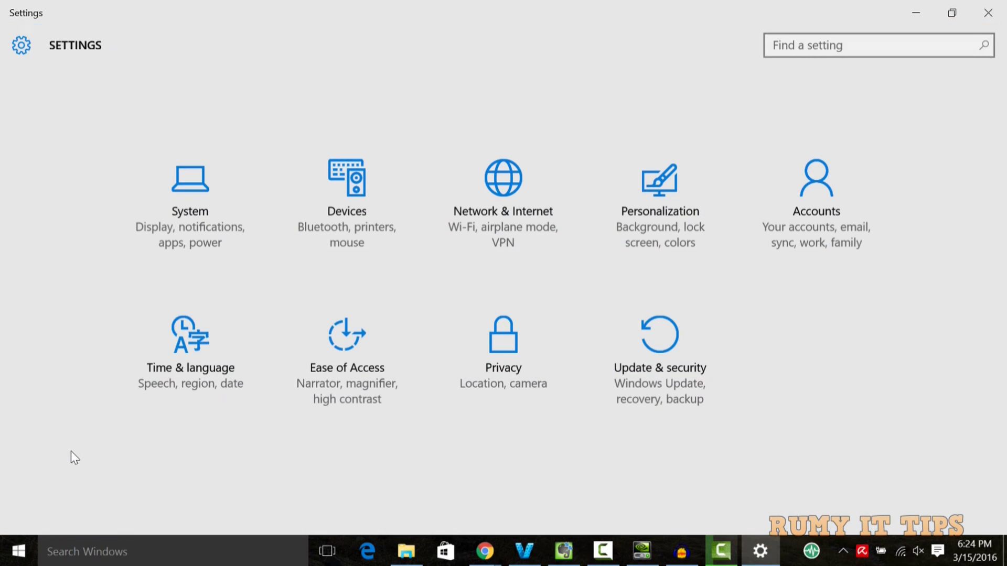
pyautogui.click(571, 177)
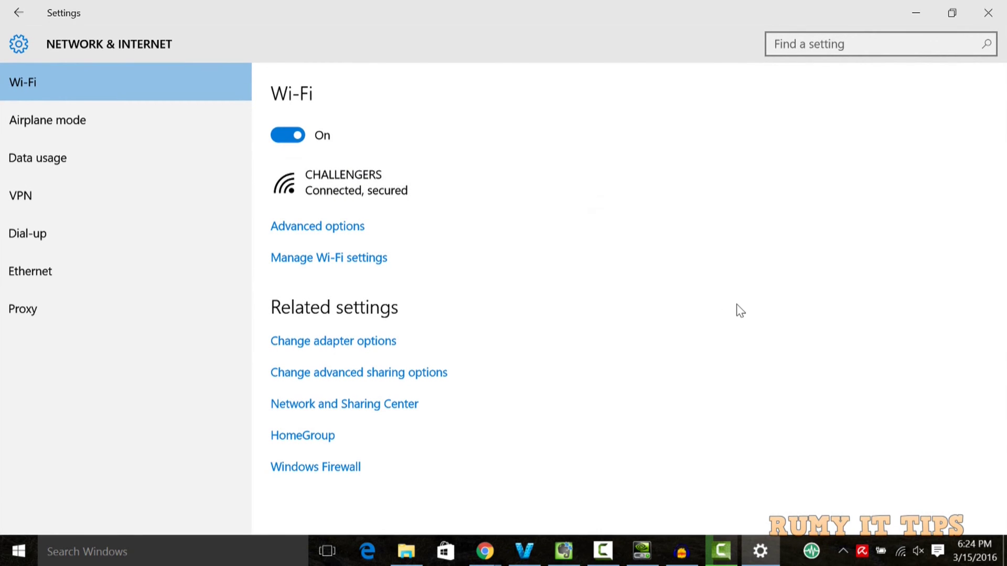
pyautogui.click(159, 187)
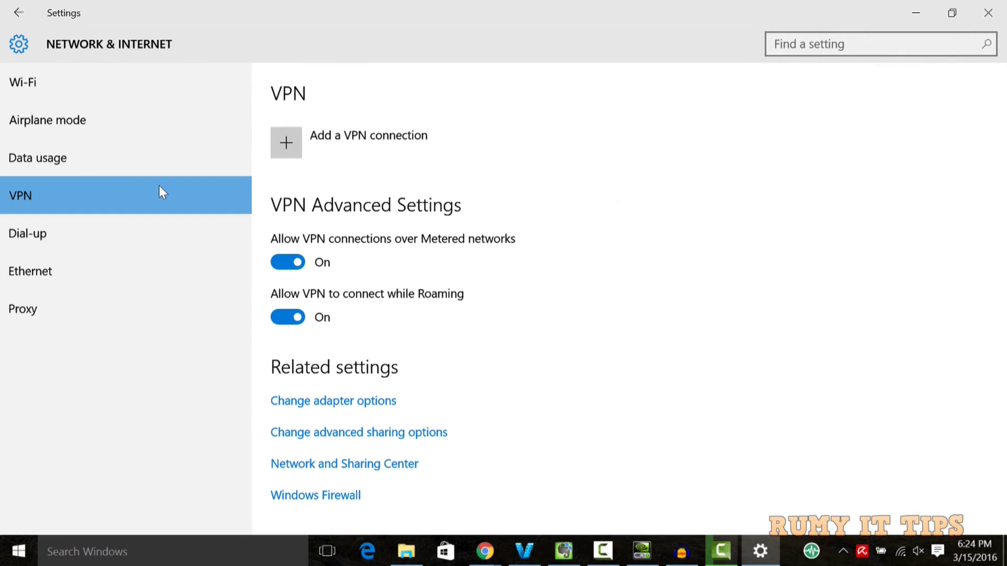
pyautogui.click(324, 141)
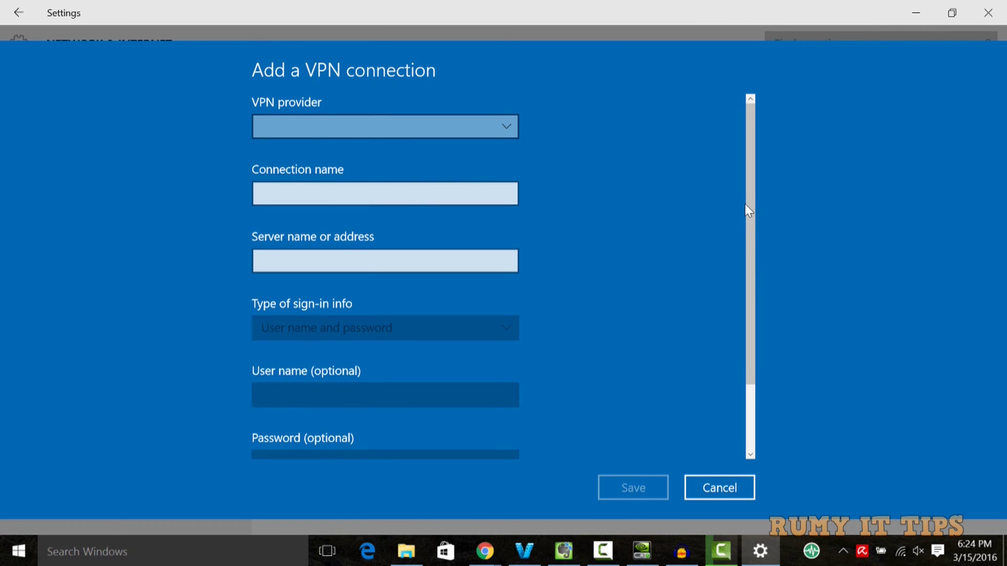
pyautogui.moveTo(747, 213); pyautogui.dragTo(746, 166)
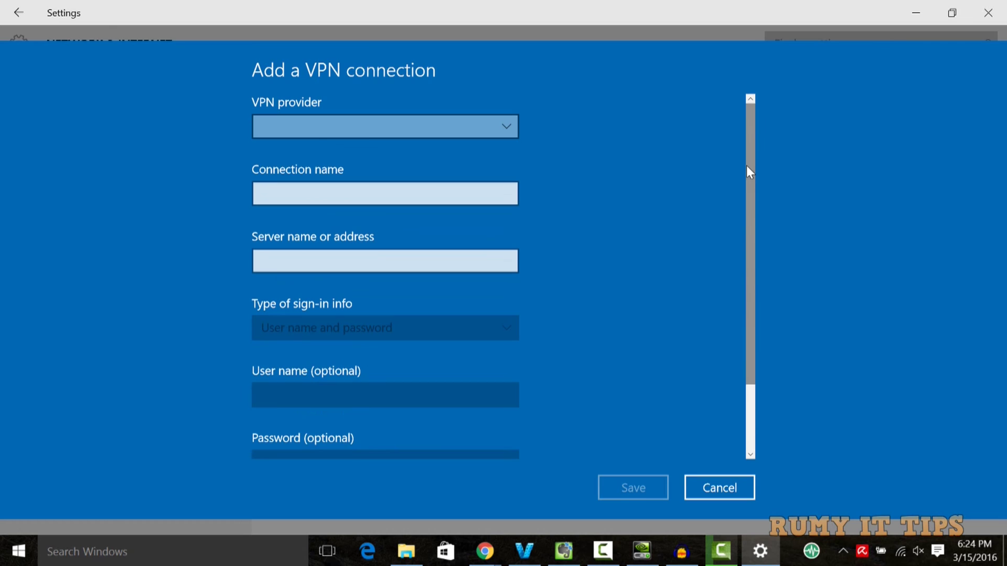
# Step: Minimize Settings, switch to the Chrome VPNBook window and close its Extensions tab
pyautogui.click(920, 9)
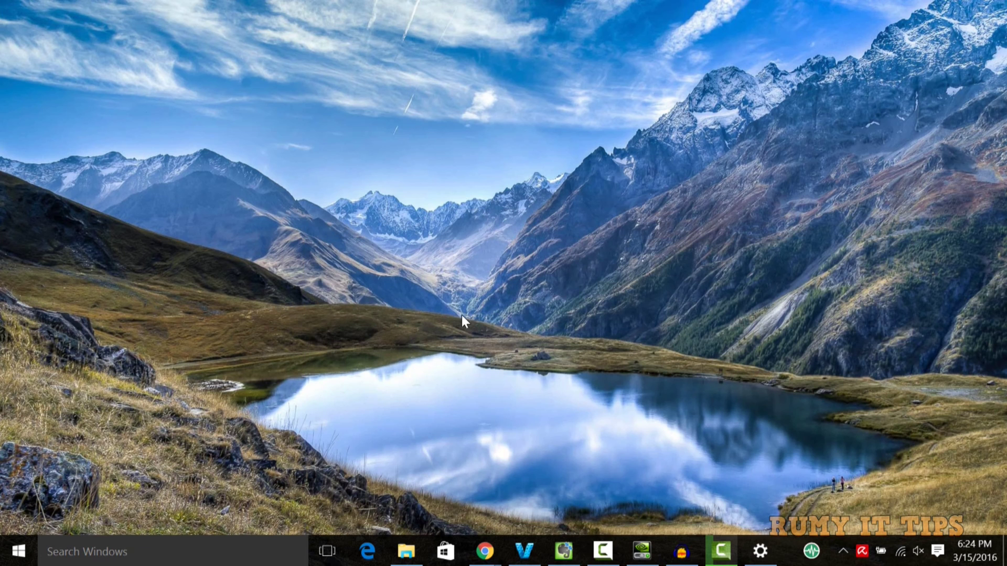
pyautogui.click(484, 550)
pyautogui.click(448, 514)
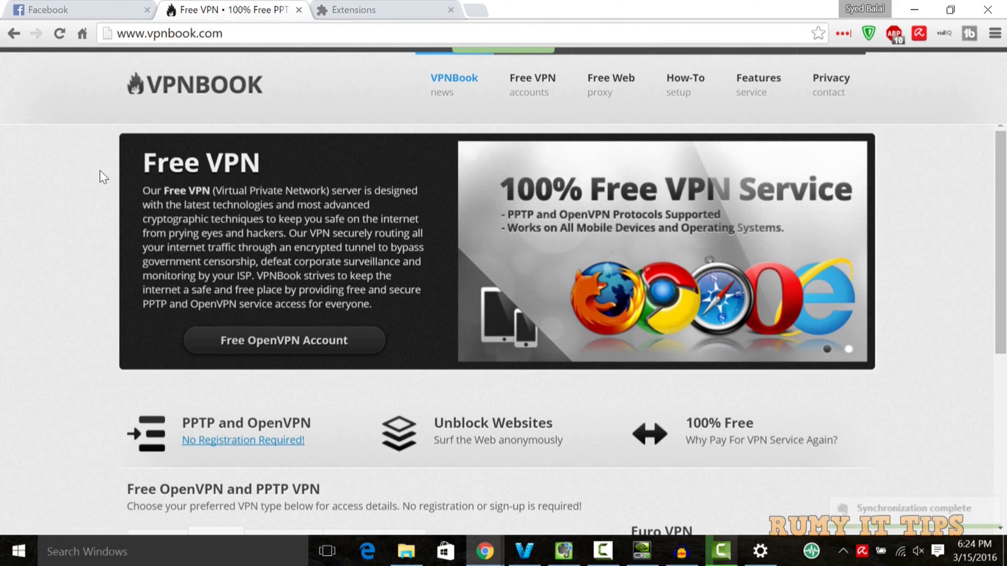
pyautogui.click(450, 9)
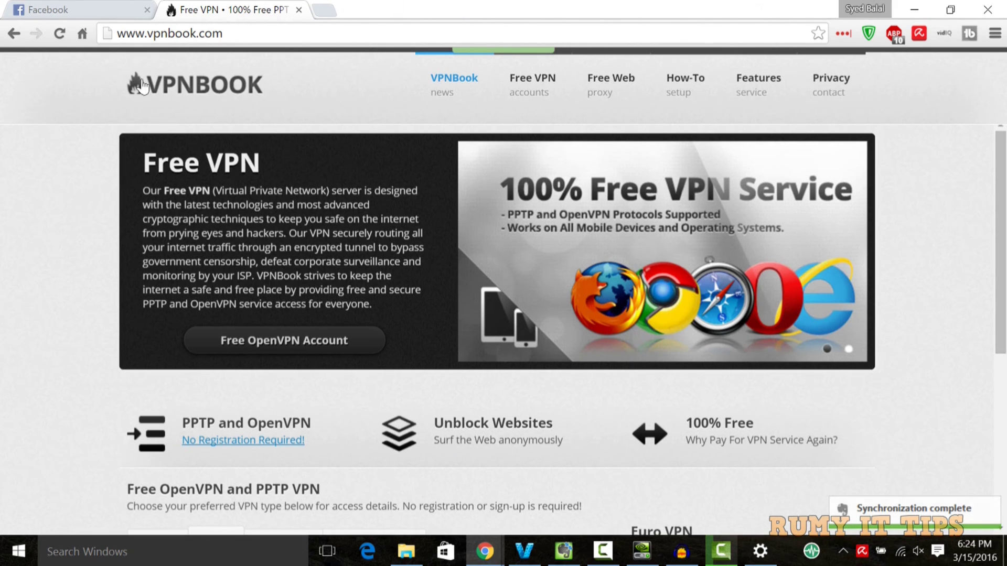
# Step: Search Google for 'my ip' and note the public IP 192.96.205.135
pyautogui.moveTo(230, 34); pyautogui.dragTo(118, 38)
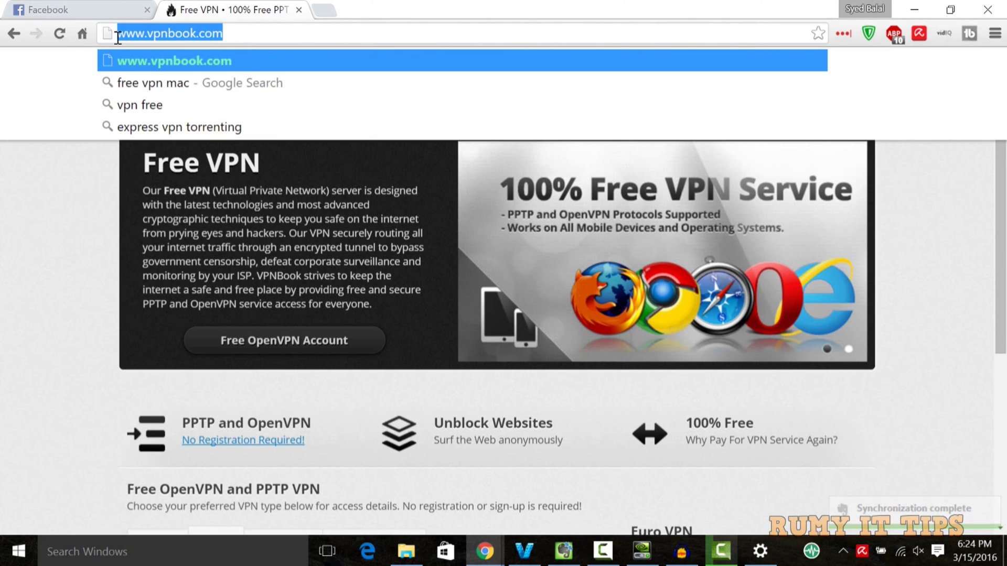
pyautogui.click(74, 244)
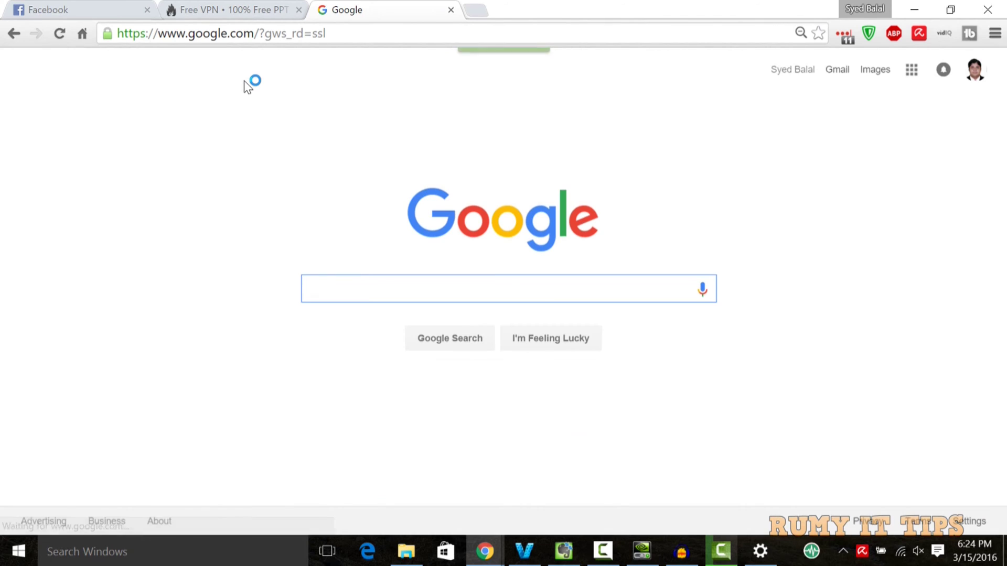
pyautogui.write('my ')
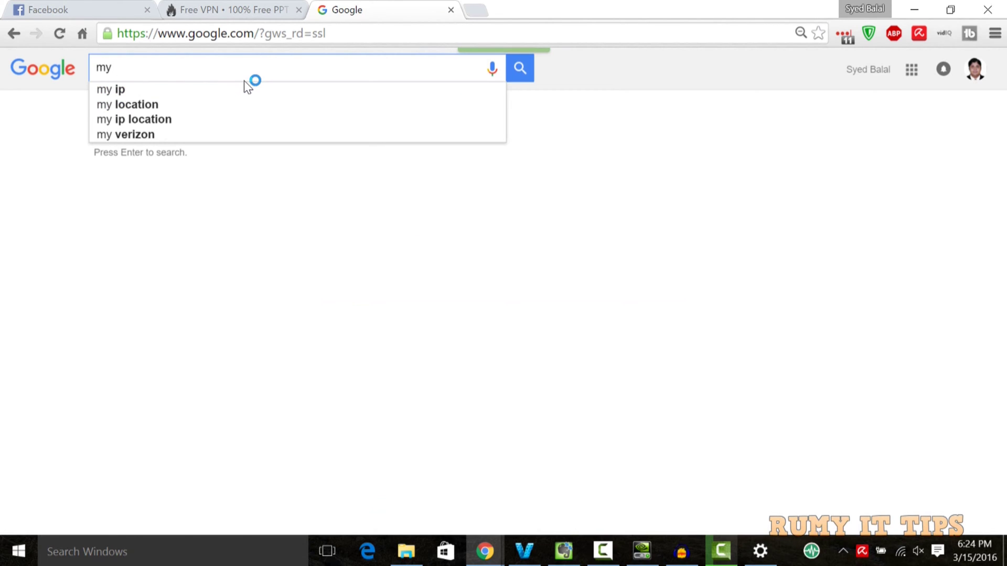
pyautogui.write('ip')
pyautogui.press('Return')
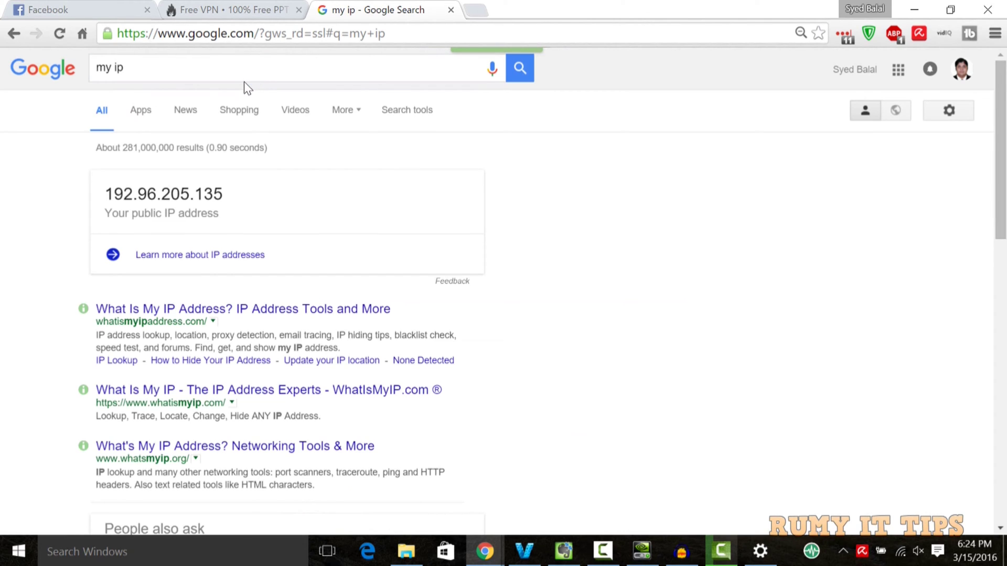
pyautogui.moveTo(229, 206); pyautogui.dragTo(117, 182)
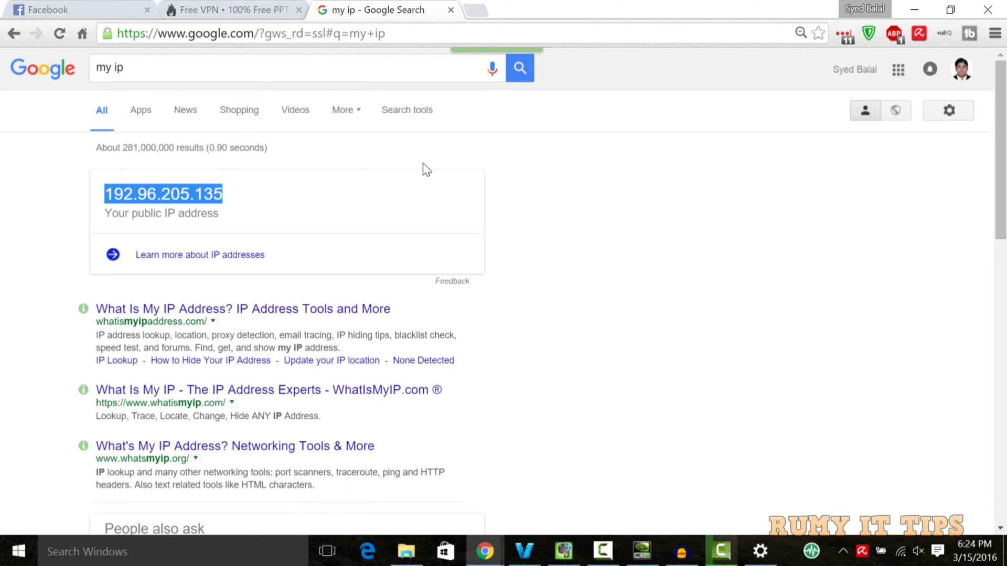
# Step: On the VPNBook page, find PPTP Server #3 us1.vpnbook.com and its no-p2p-restriction note
pyautogui.click(210, 7)
pyautogui.scroll(-5, 2, 267)
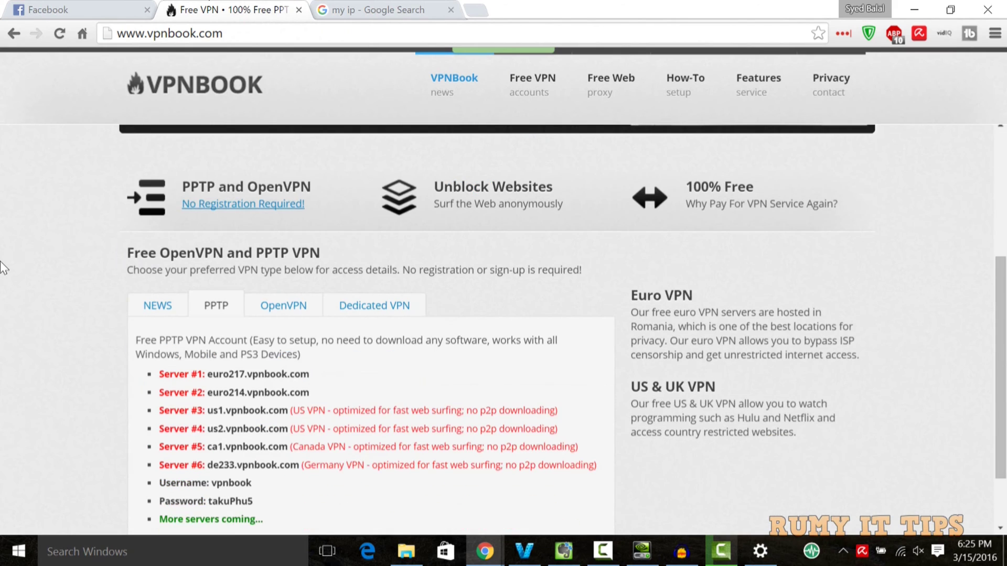
pyautogui.scroll(1, 2, 267)
pyautogui.scroll(-1, 1, 267)
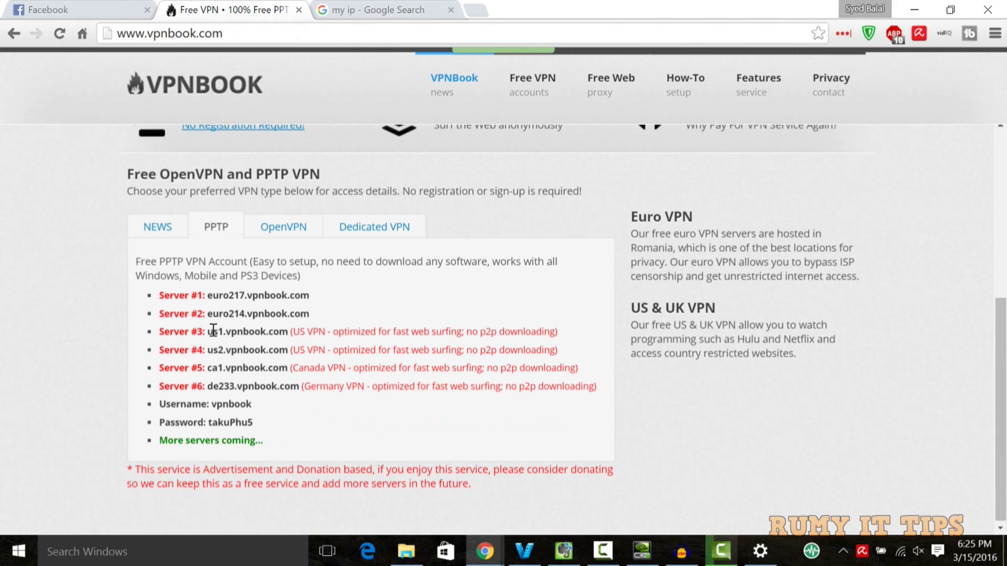
pyautogui.moveTo(208, 331); pyautogui.dragTo(547, 331)
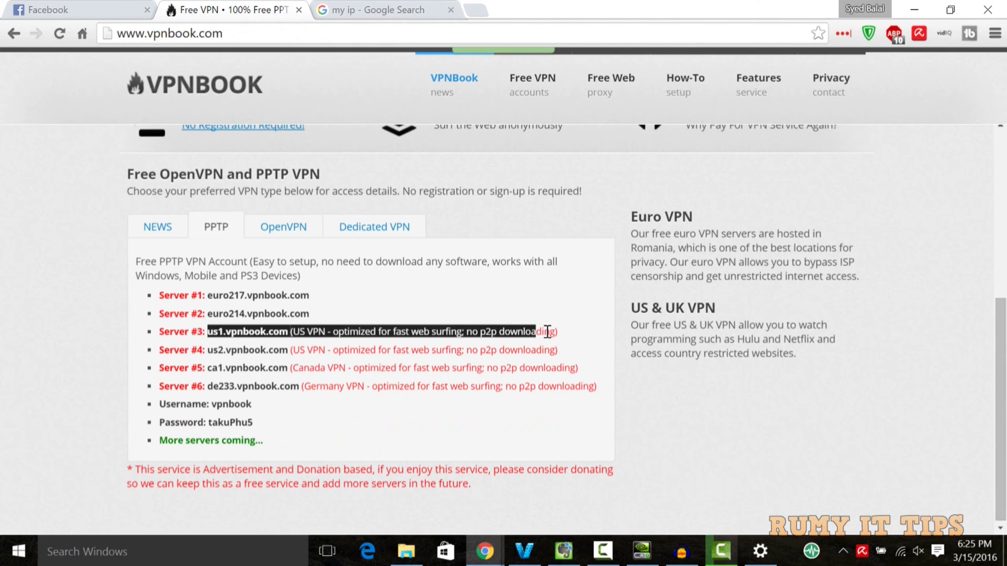
pyautogui.click(547, 332)
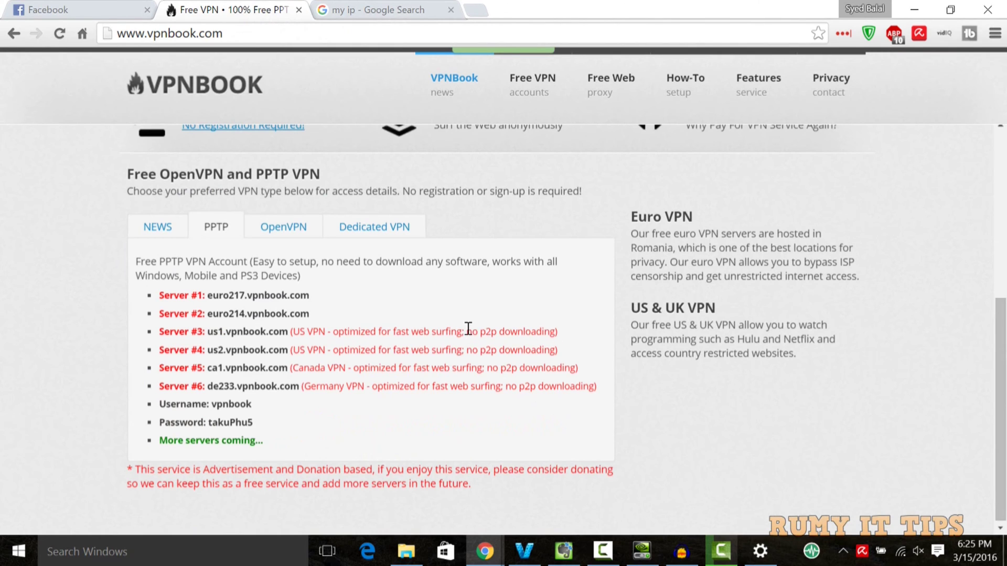
pyautogui.moveTo(467, 331); pyautogui.dragTo(496, 349)
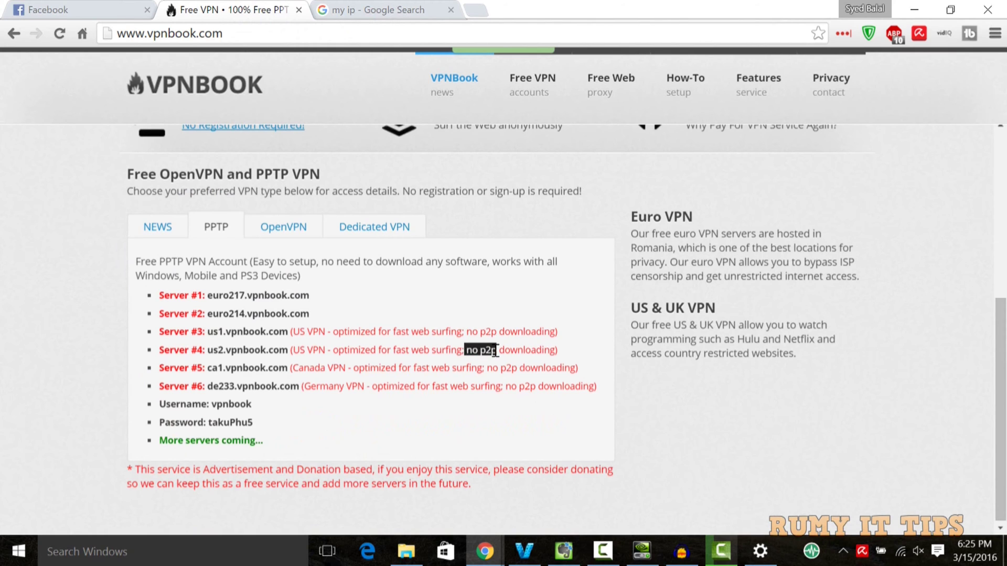
# Step: Check the Dedicated VPN details, return to the PPTP server list, and bring back the VPN form
pyautogui.click(381, 234)
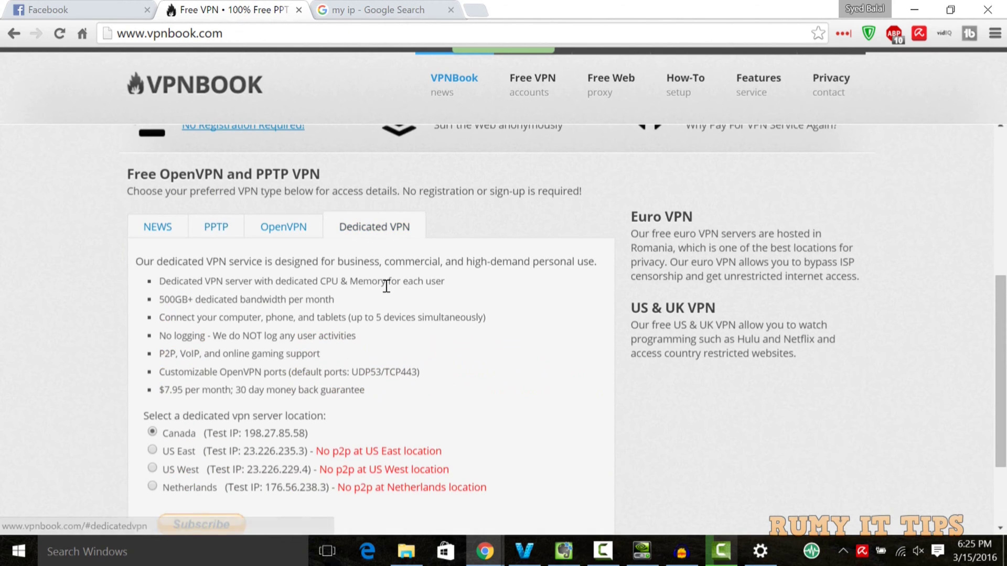
pyautogui.scroll(-2, 356, 386)
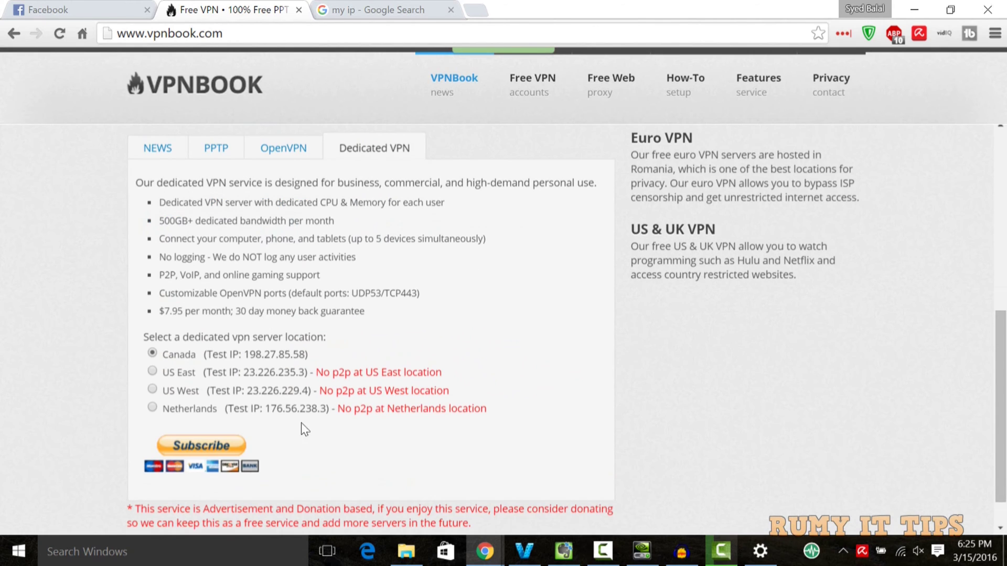
pyautogui.click(216, 148)
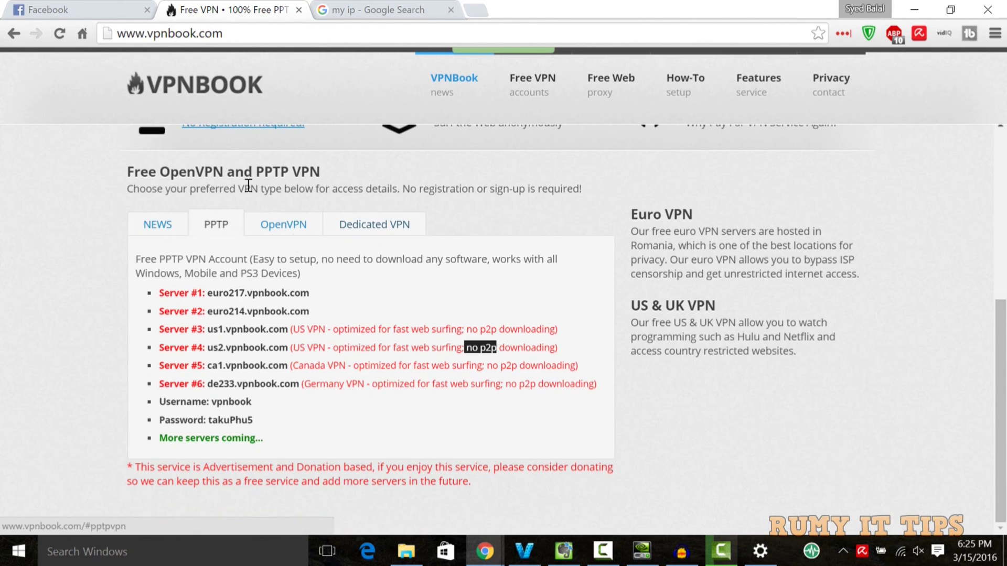
pyautogui.click(497, 350)
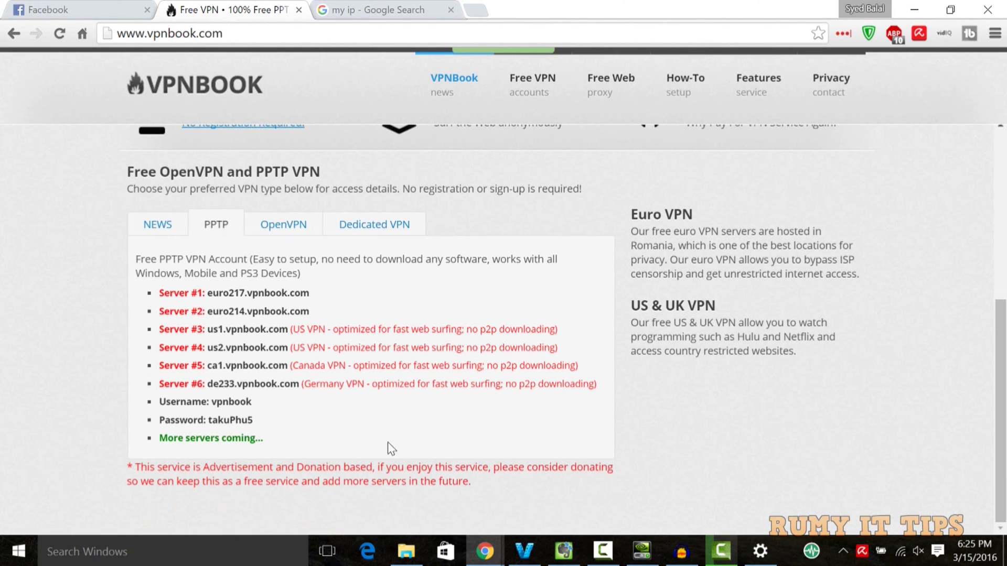
pyautogui.click(760, 551)
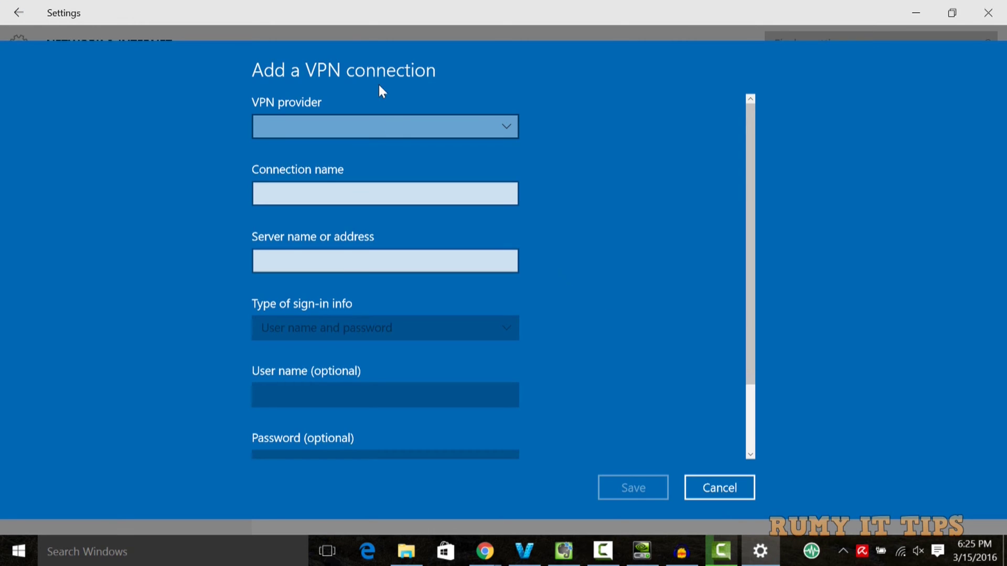
# Step: Choose Windows (built-in) as the VPN provider and name the connection VPNBook(PPTP)
pyautogui.click(502, 121)
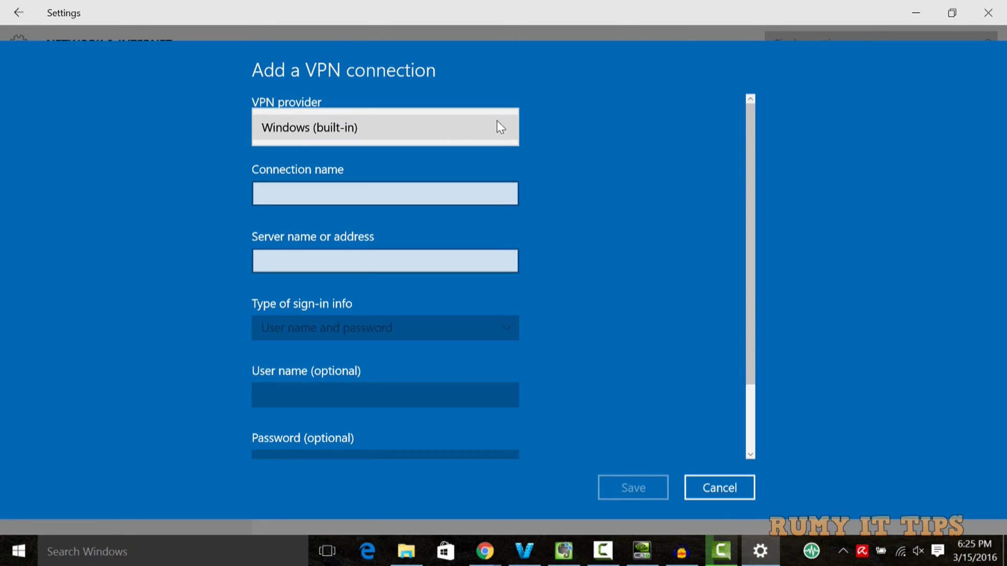
pyautogui.click(431, 128)
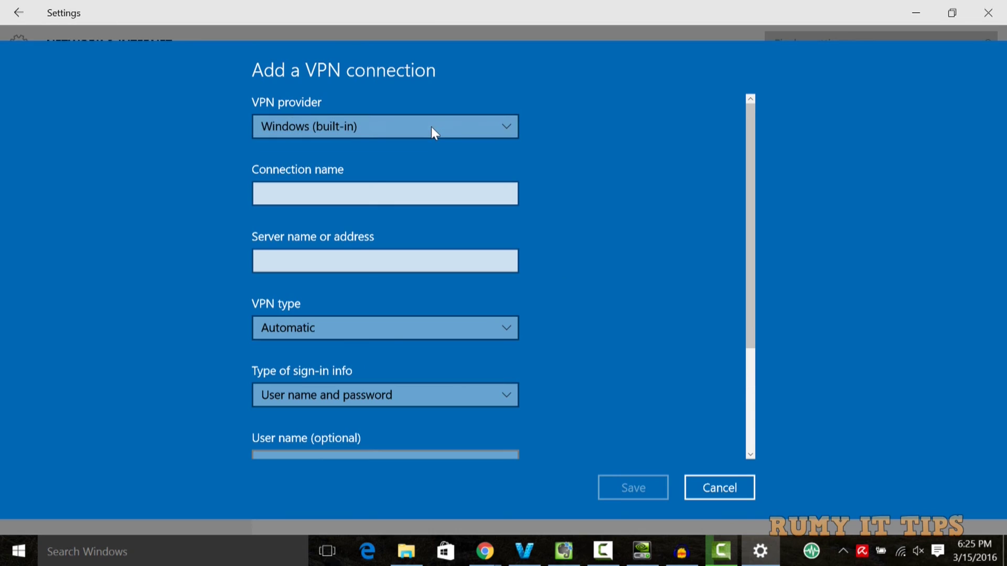
pyautogui.click(441, 196)
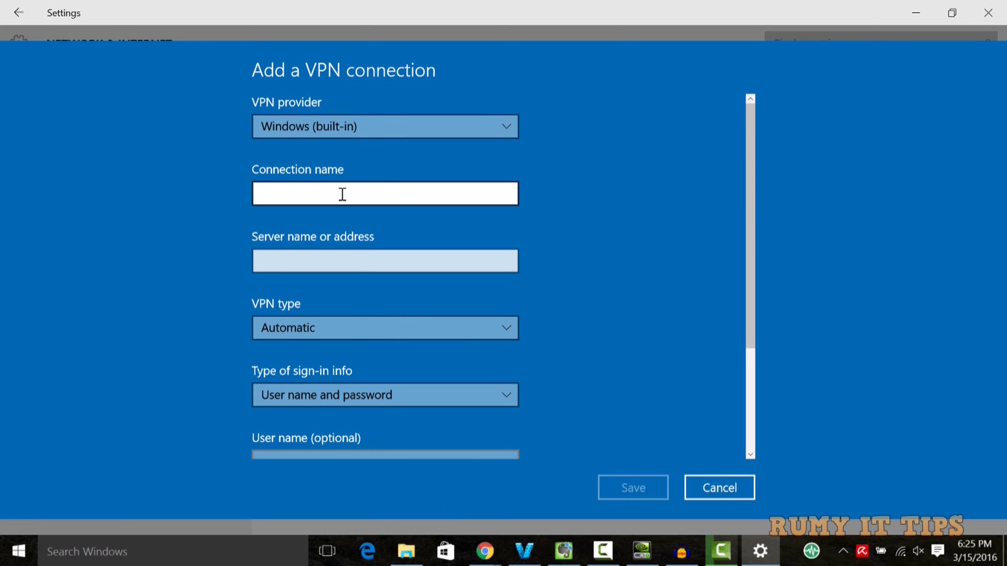
pyautogui.write('VP')
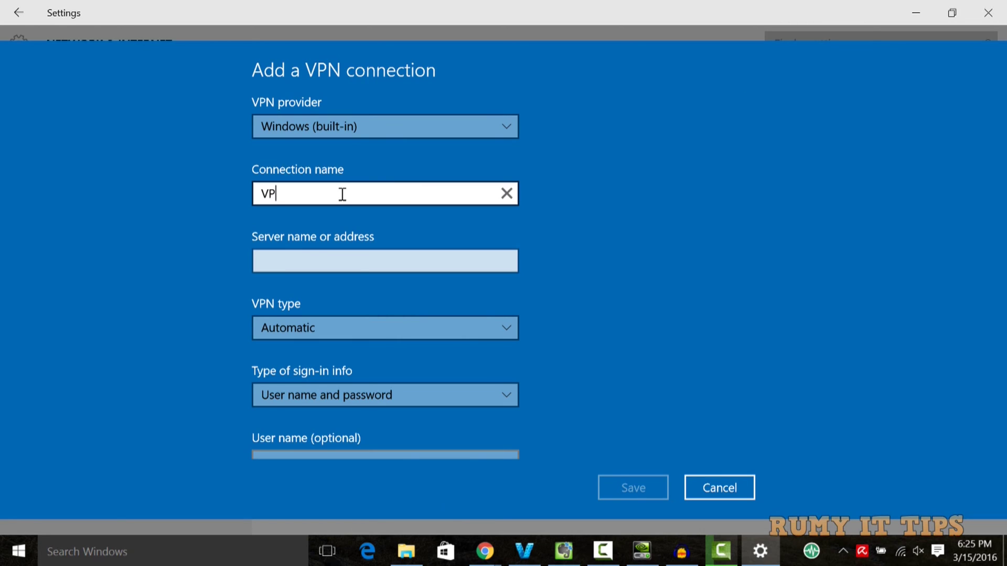
pyautogui.write('NBook(PPTP')
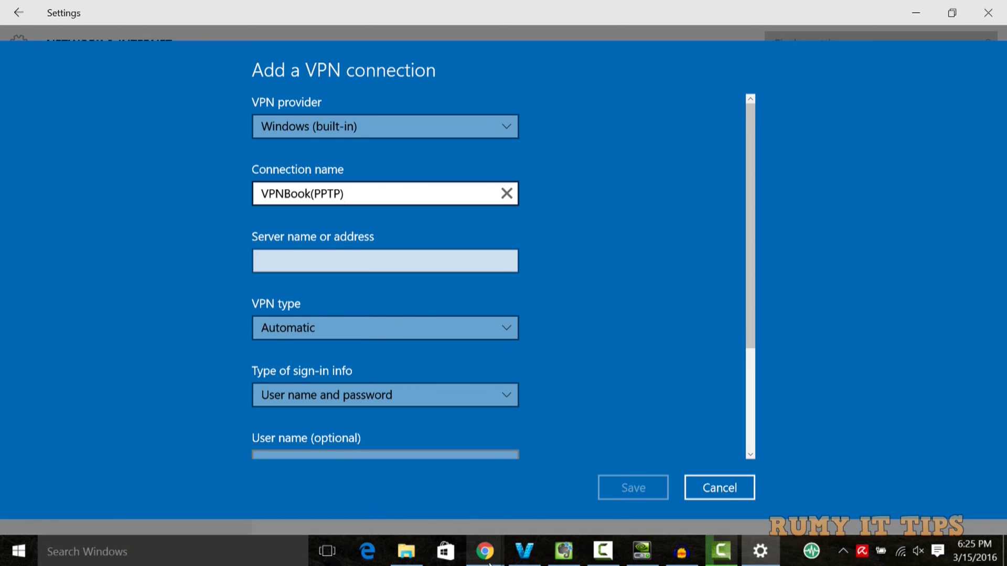
# Step: Copy us1.vpnbook.com from the VPNBook page into the Server name or address field
pyautogui.moveTo(487, 558)
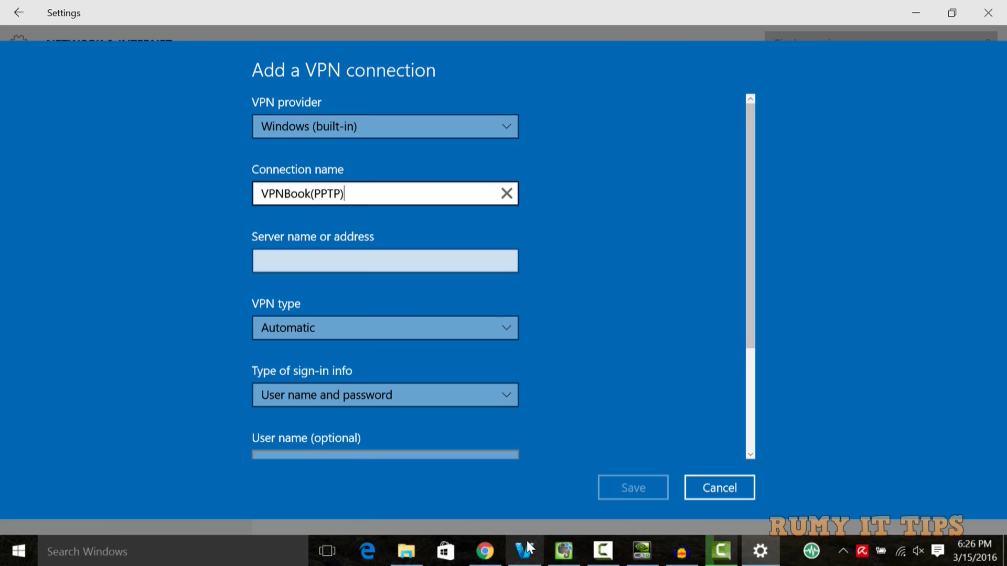
pyautogui.click(485, 553)
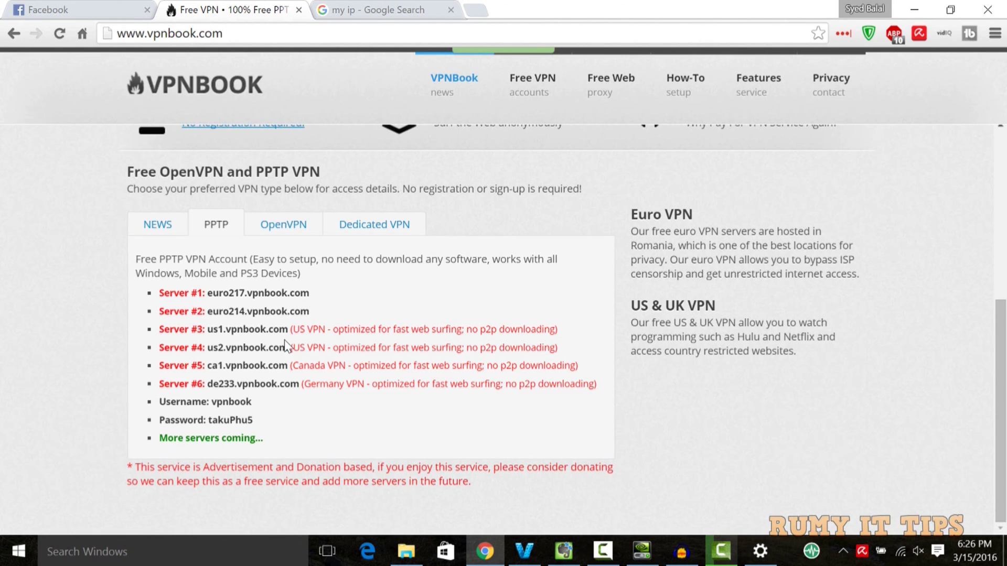
pyautogui.moveTo(287, 332); pyautogui.dragTo(211, 323)
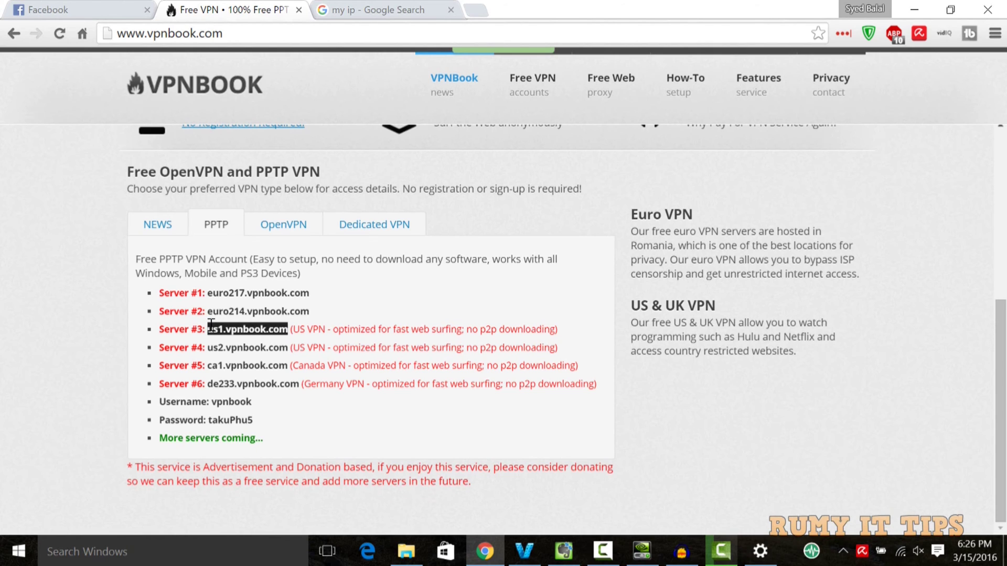
pyautogui.rightClick(211, 325)
pyautogui.click(232, 339)
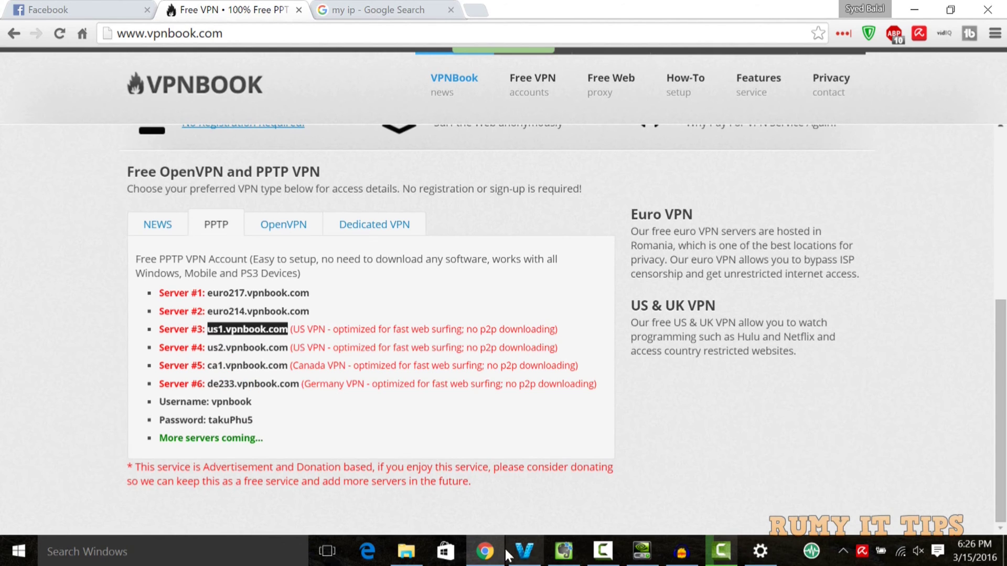
pyautogui.click(760, 551)
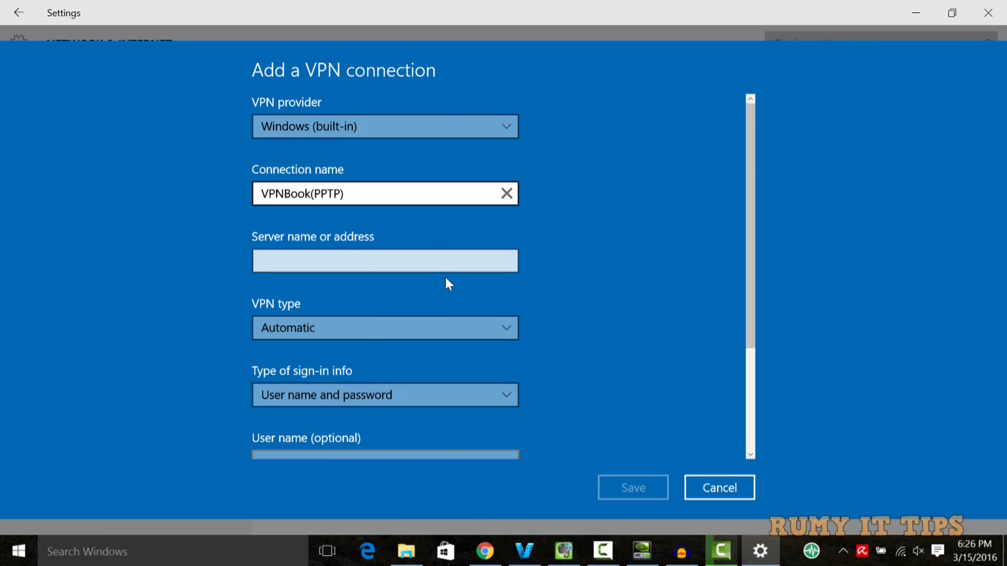
pyautogui.click(373, 256)
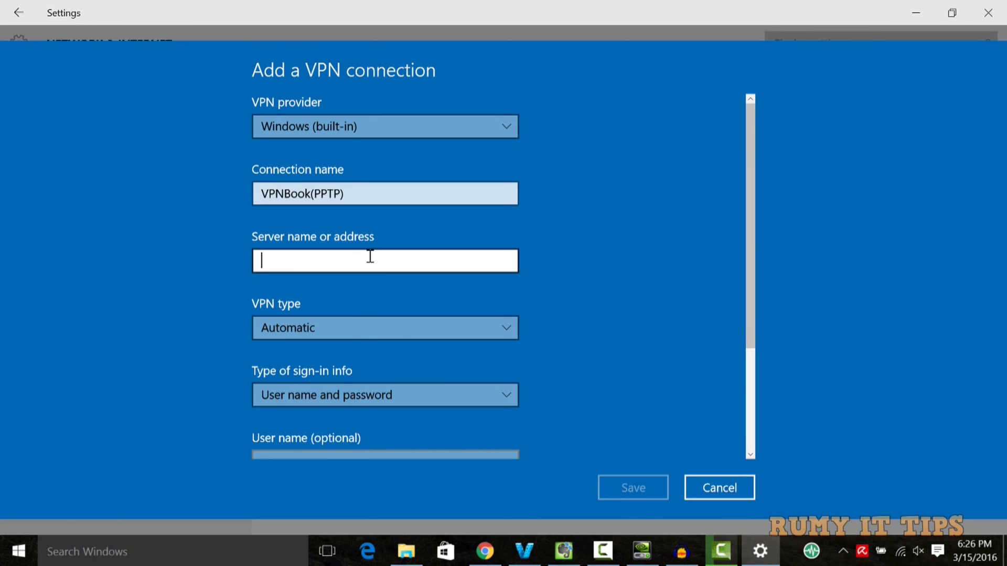
pyautogui.rightClick(370, 257)
pyautogui.click(369, 238)
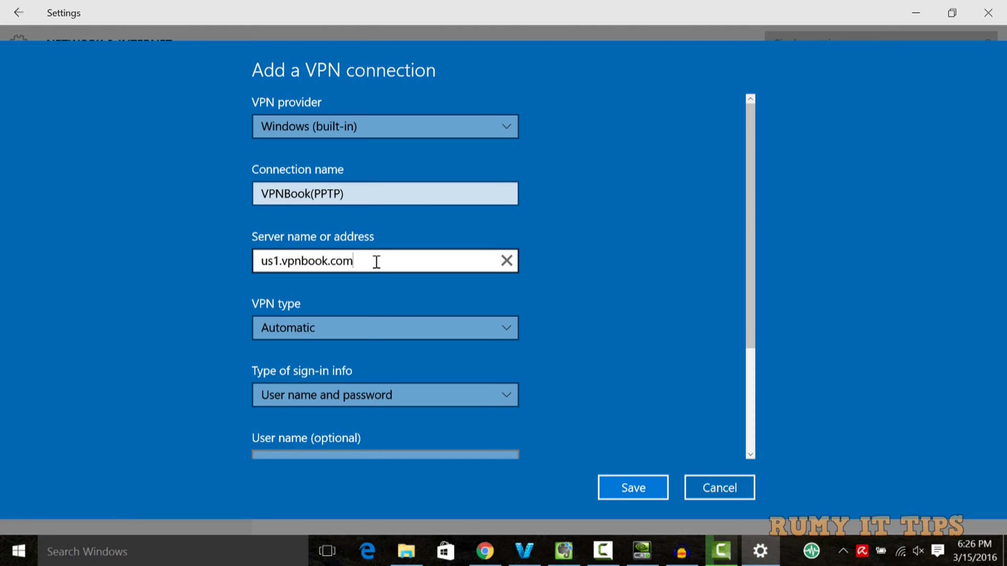
# Step: Set the VPN type to Point to Point Tunneling Protocol (PPTP)
pyautogui.click(375, 322)
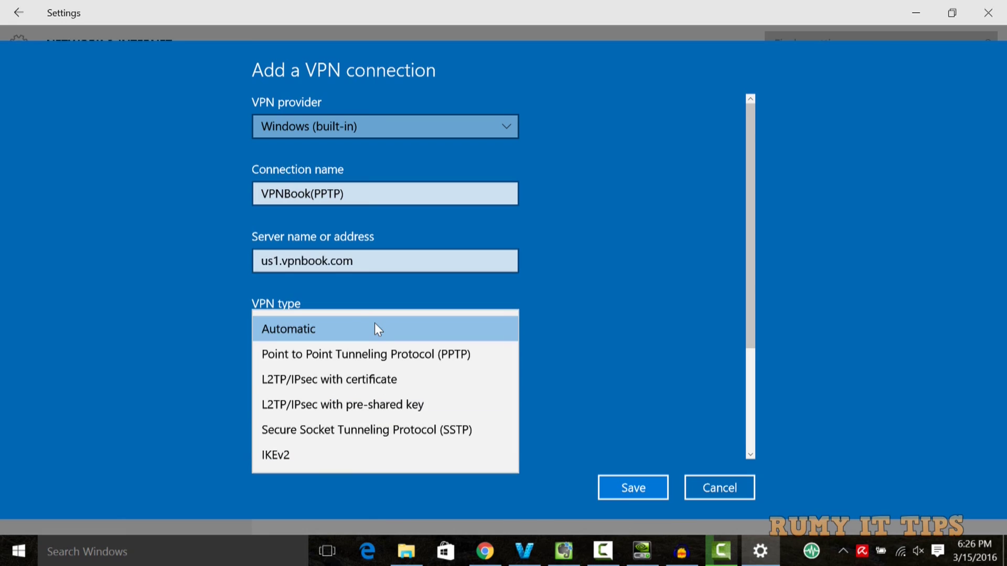
pyautogui.click(390, 354)
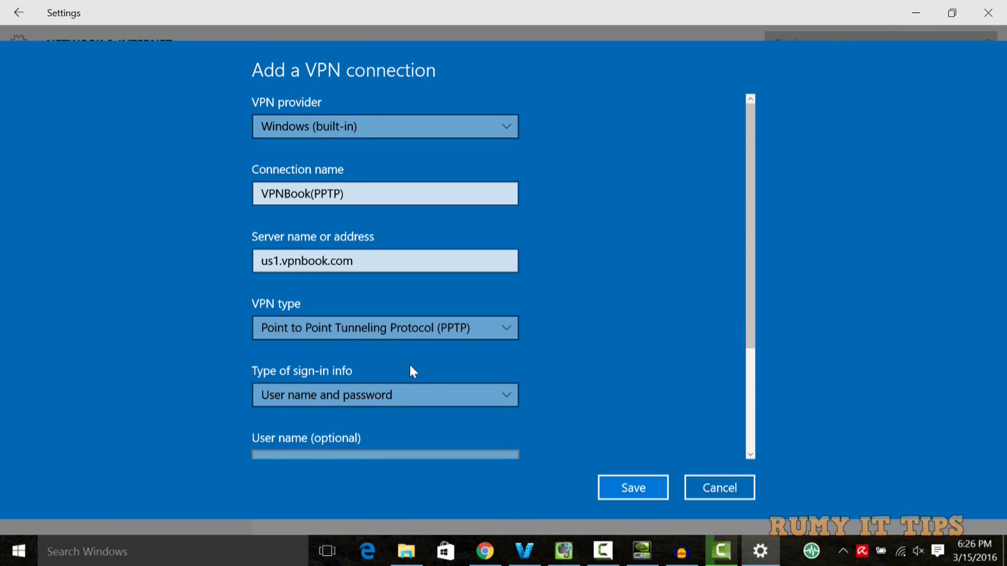
pyautogui.click(485, 552)
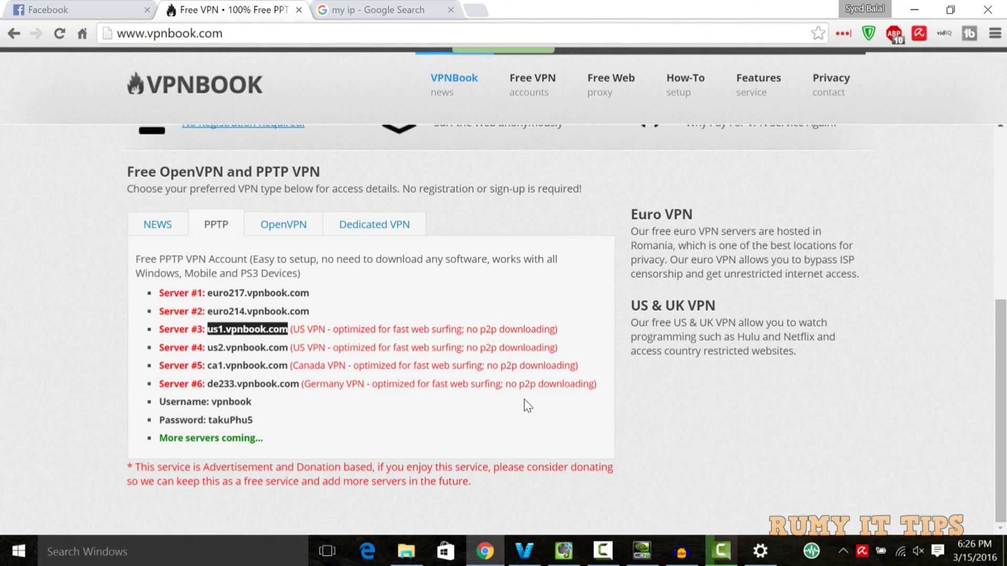
# Step: Keep 'User name and password' sign-in and paste the VPNBook user name copied from the site
pyautogui.moveTo(254, 404); pyautogui.dragTo(214, 401)
pyautogui.rightClick(214, 401)
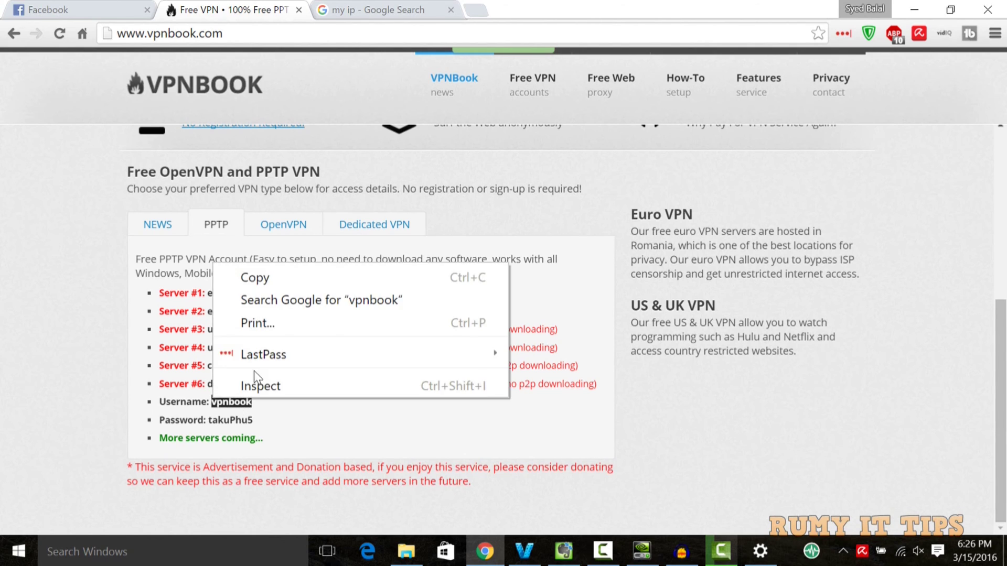
pyautogui.click(254, 278)
pyautogui.click(766, 541)
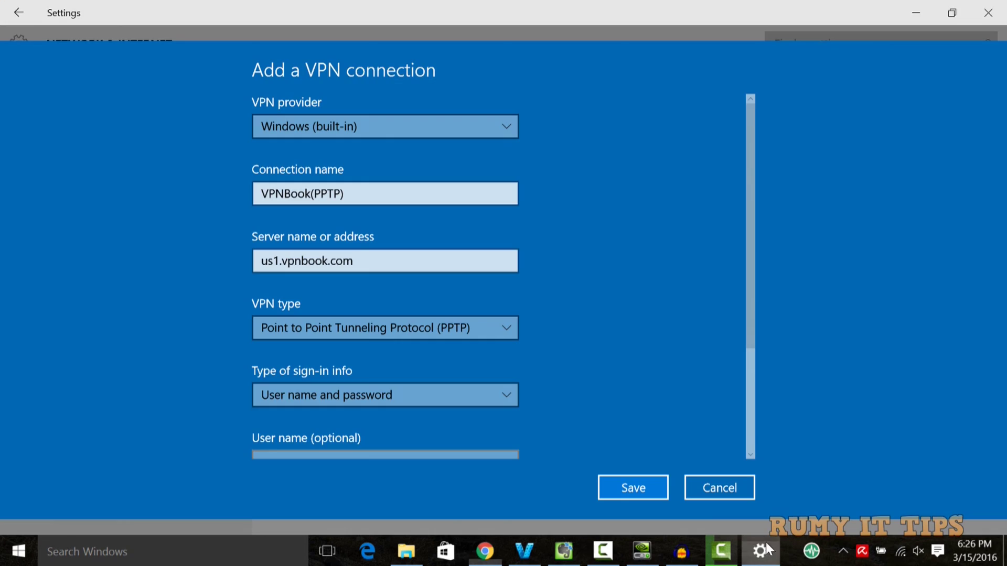
pyautogui.click(388, 396)
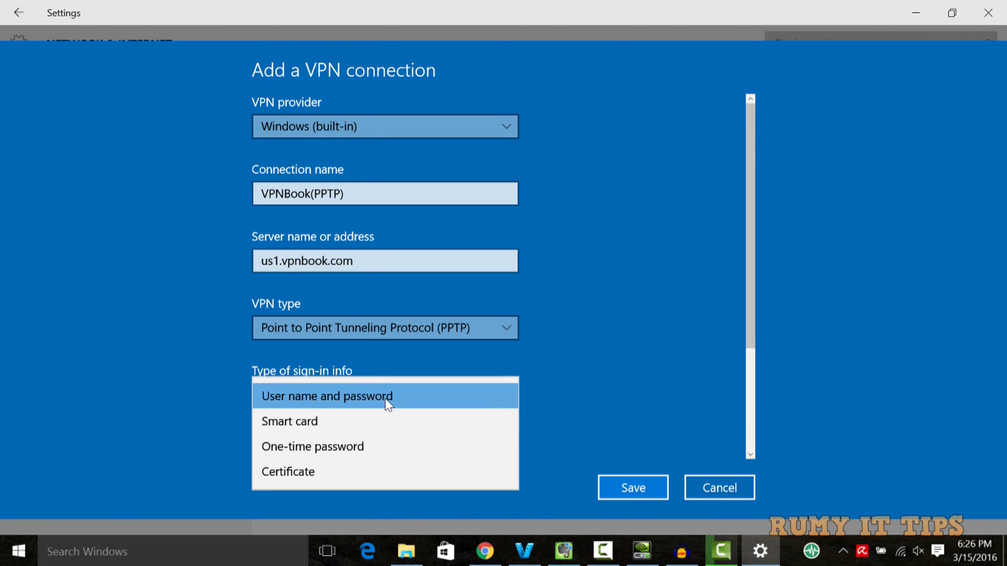
pyautogui.click(388, 396)
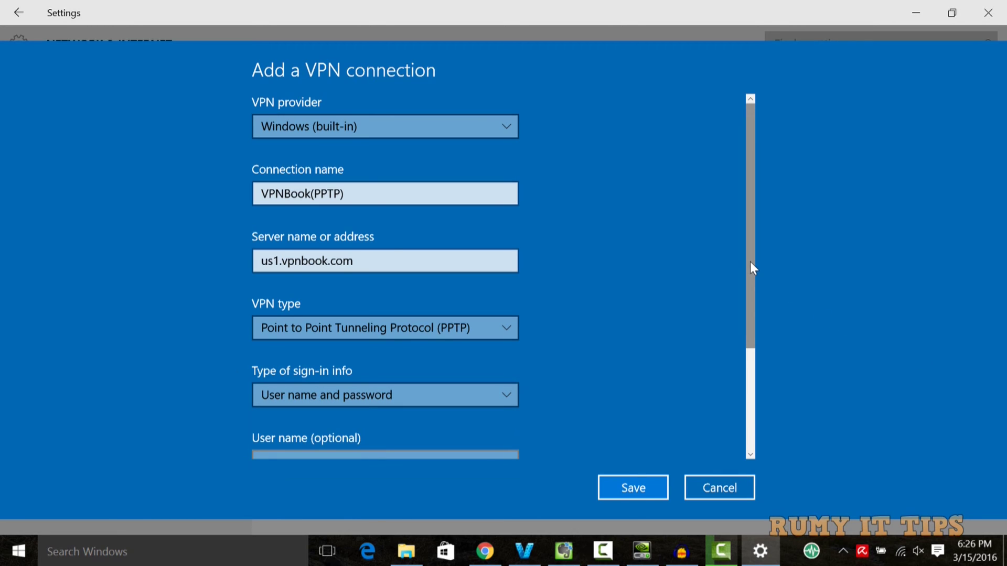
pyautogui.moveTo(749, 262); pyautogui.dragTo(756, 371)
pyautogui.click(366, 306)
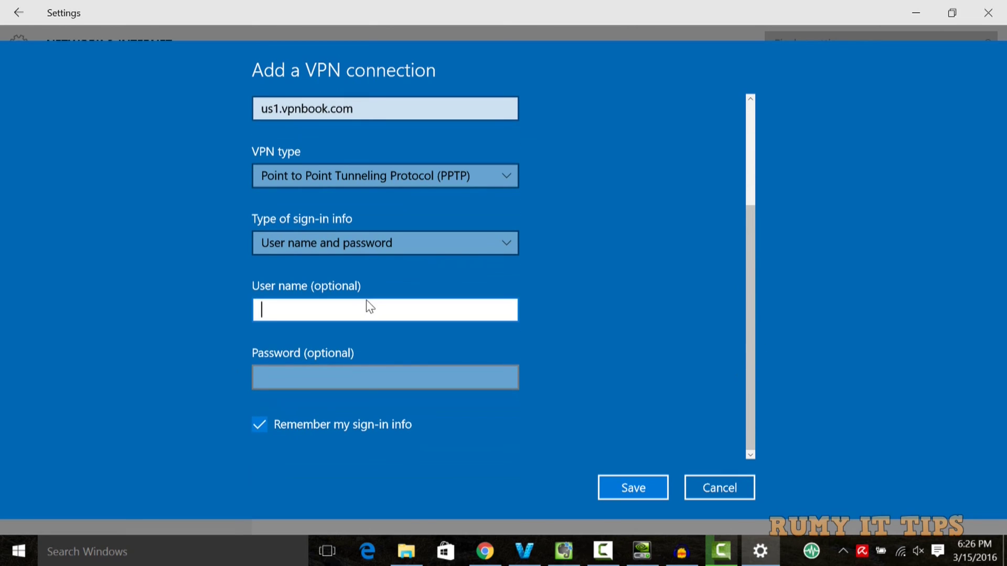
pyautogui.rightClick(376, 319)
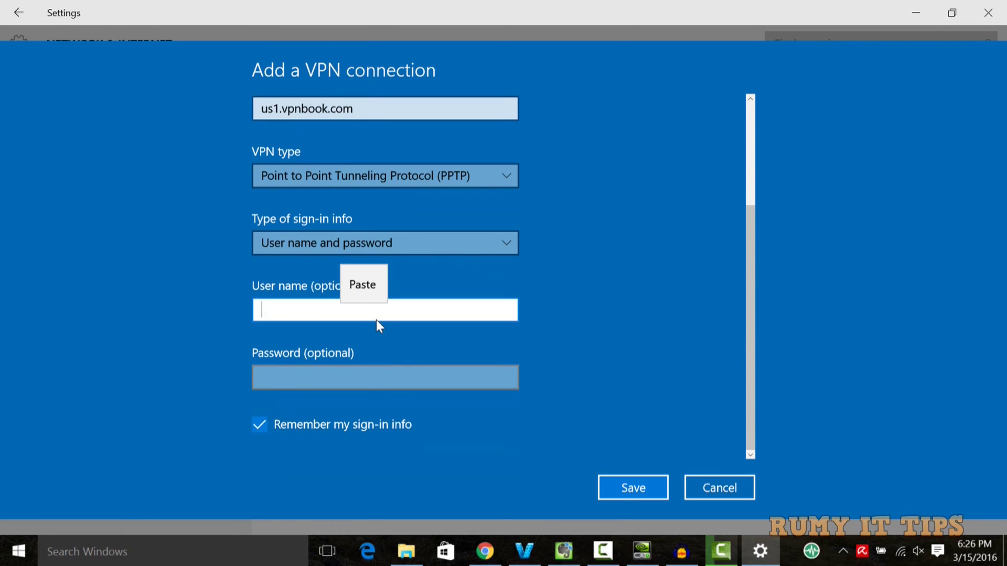
pyautogui.click(376, 288)
# Step: Copy the VPNBook password into the Password field and save the connection
pyautogui.click(483, 550)
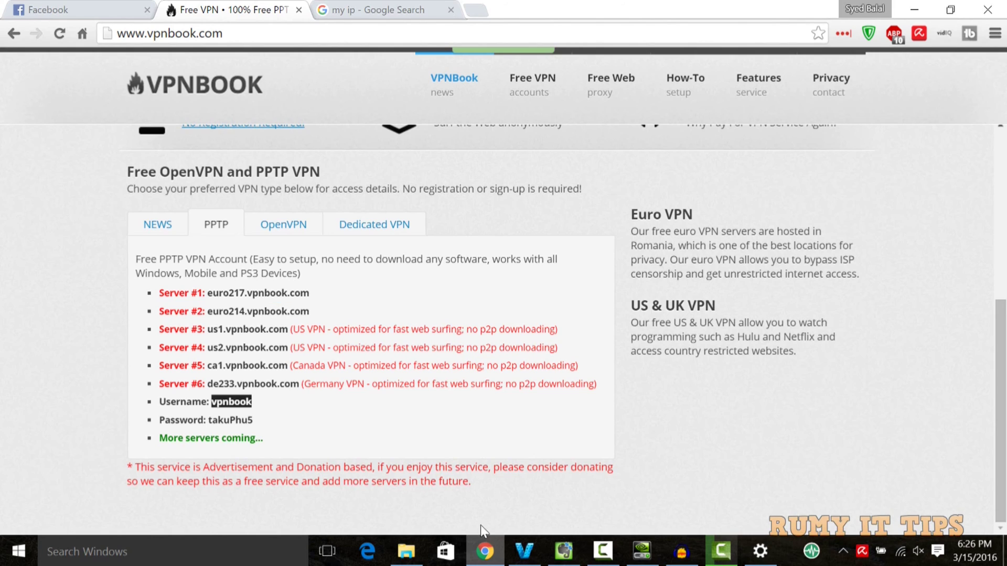
pyautogui.moveTo(253, 420); pyautogui.dragTo(208, 421)
pyautogui.rightClick(211, 420)
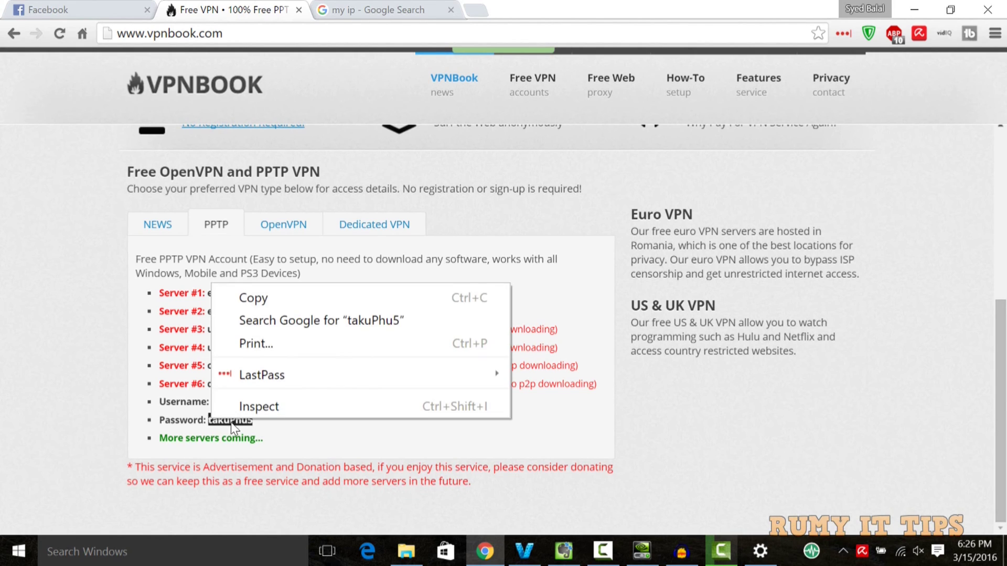
pyautogui.click(277, 297)
pyautogui.click(918, 8)
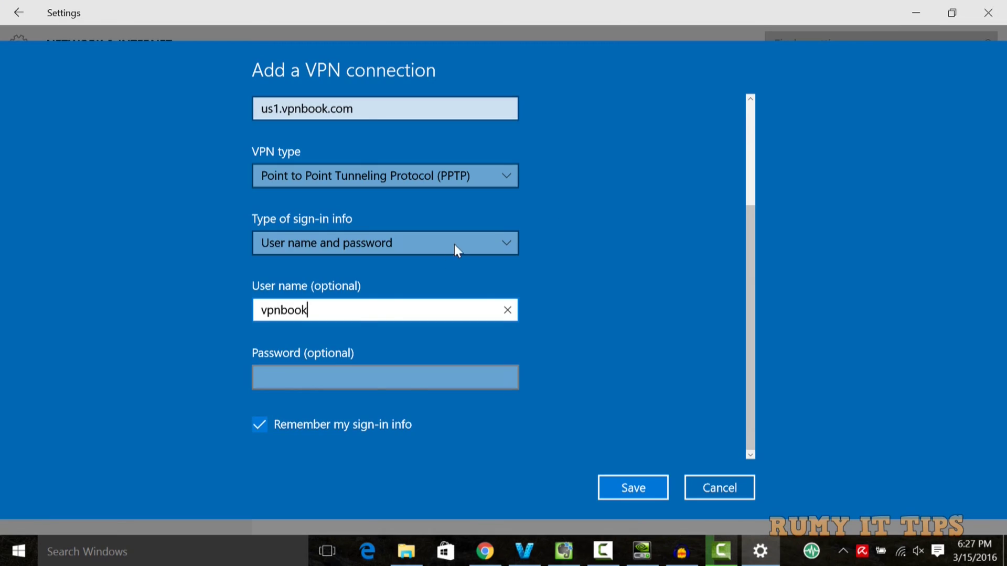
pyautogui.click(341, 379)
pyautogui.rightClick(341, 378)
pyautogui.click(340, 358)
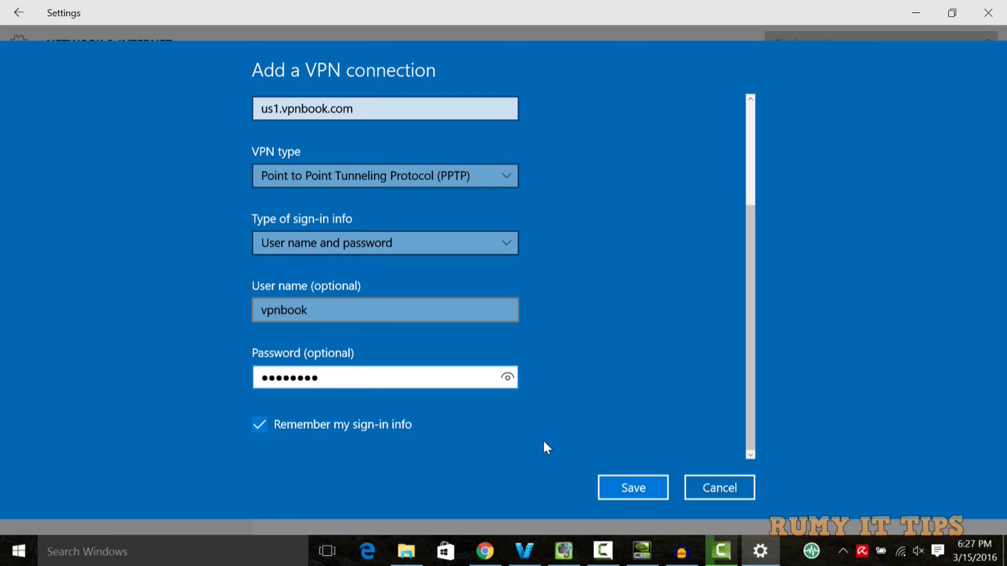
pyautogui.click(635, 488)
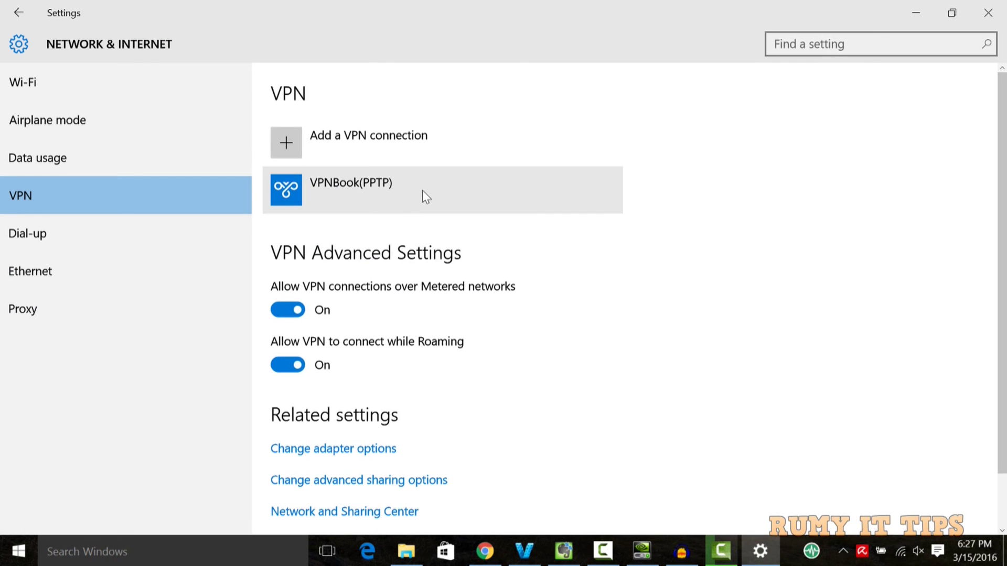
# Step: Connect VPNBook(PPTP) from the VPN list, getting a can't-connect remote computer error
pyautogui.scroll(-2, 997, 332)
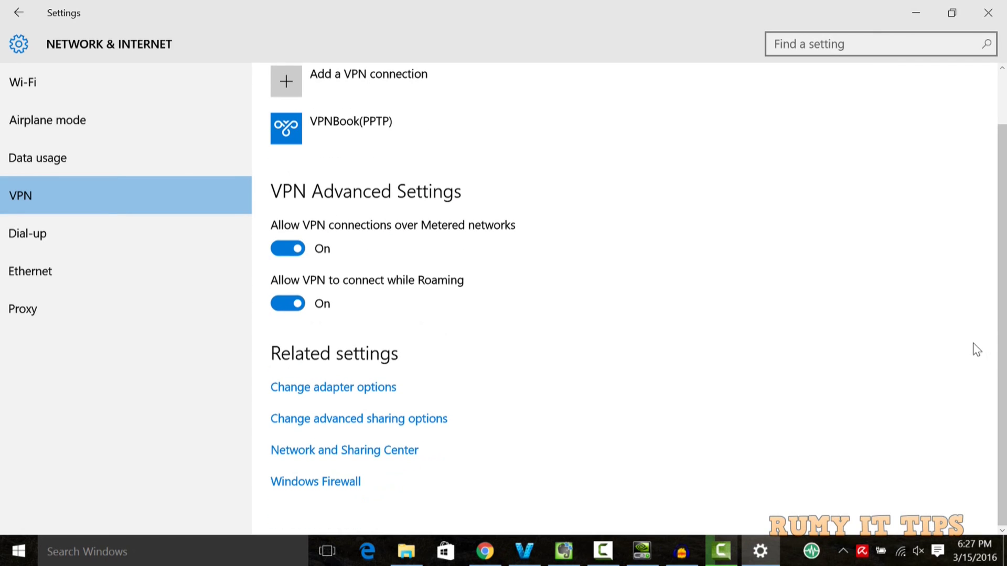
pyautogui.click(347, 128)
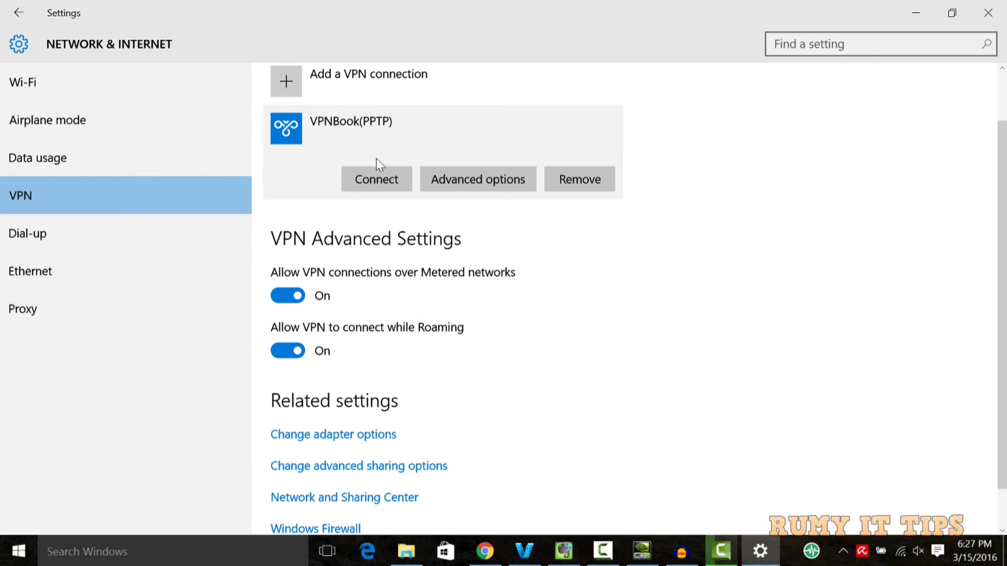
pyautogui.click(378, 176)
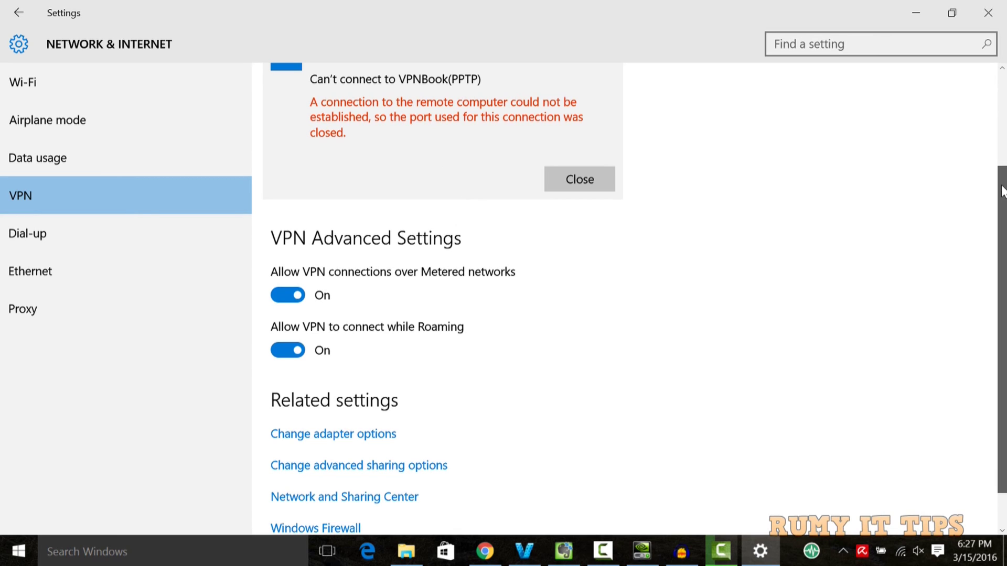
pyautogui.scroll(2, 996, 202)
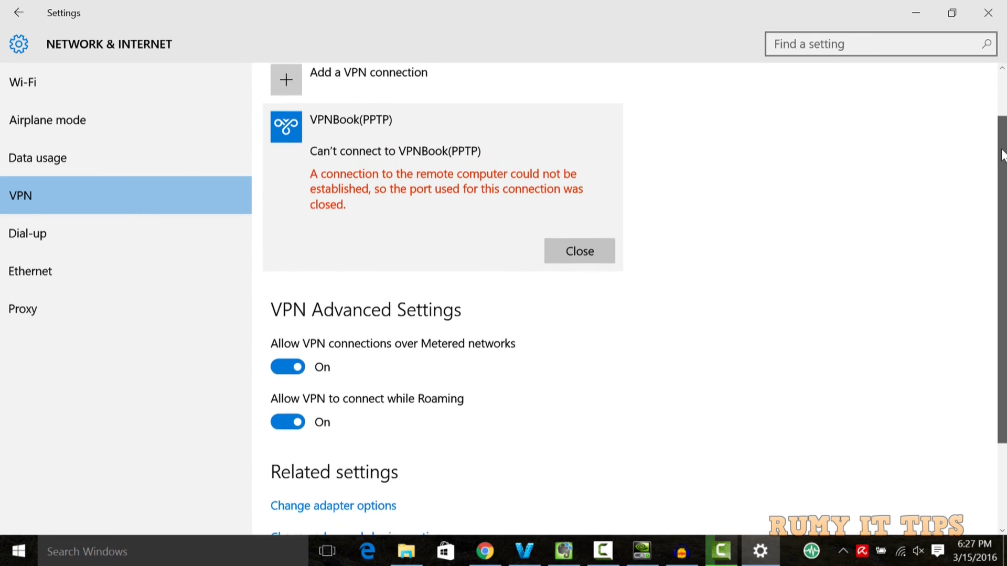
# Step: Turn off ZenMate protection in Chrome's extension panel, then return to the VPN settings page
pyautogui.click(919, 9)
pyautogui.click(485, 551)
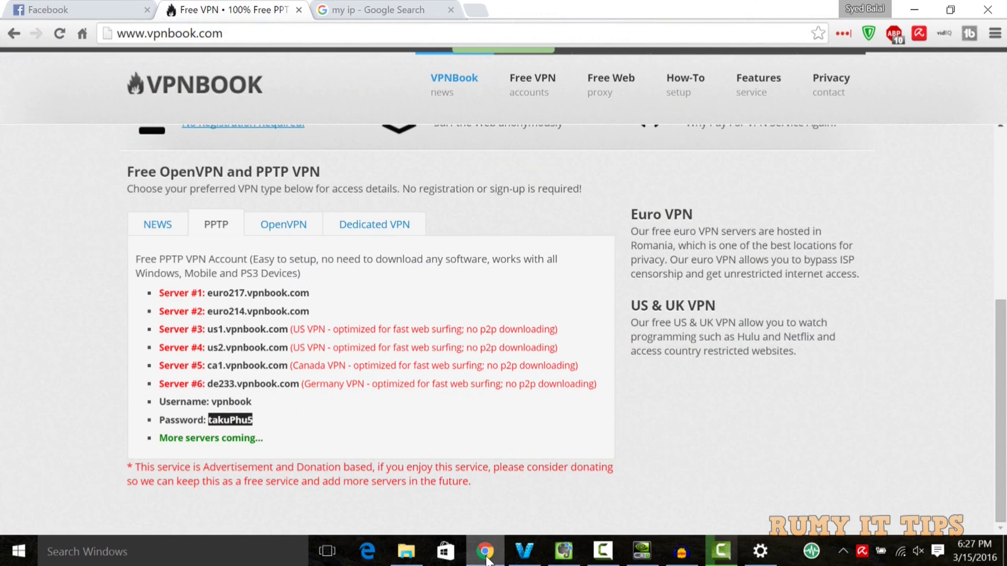
pyautogui.click(867, 33)
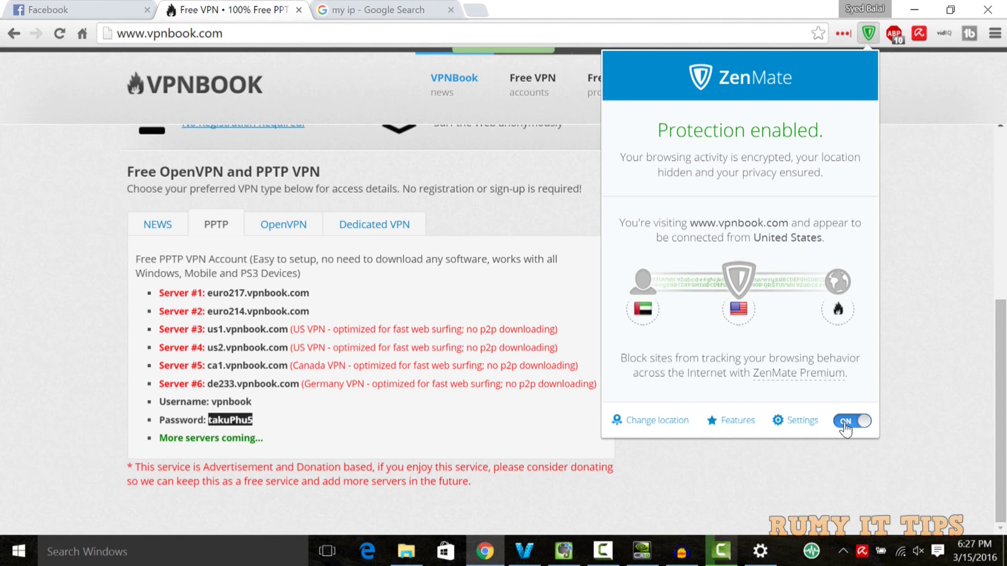
pyautogui.click(845, 425)
pyautogui.click(914, 9)
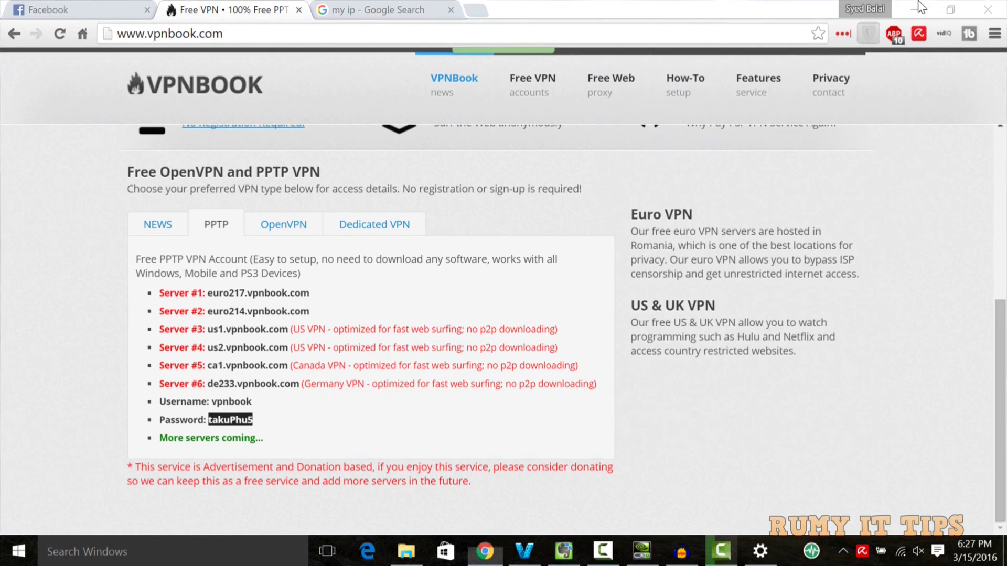
pyautogui.click(760, 550)
# Step: Dismiss the error, connect VPNBook(PPTP) until it shows Connected, then go to Chrome
pyautogui.click(560, 270)
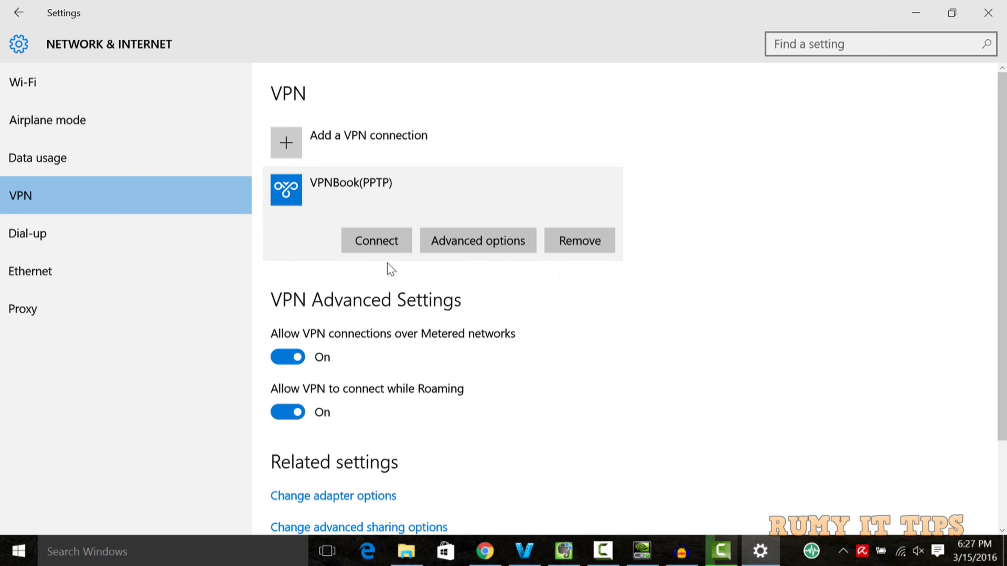
pyautogui.click(374, 249)
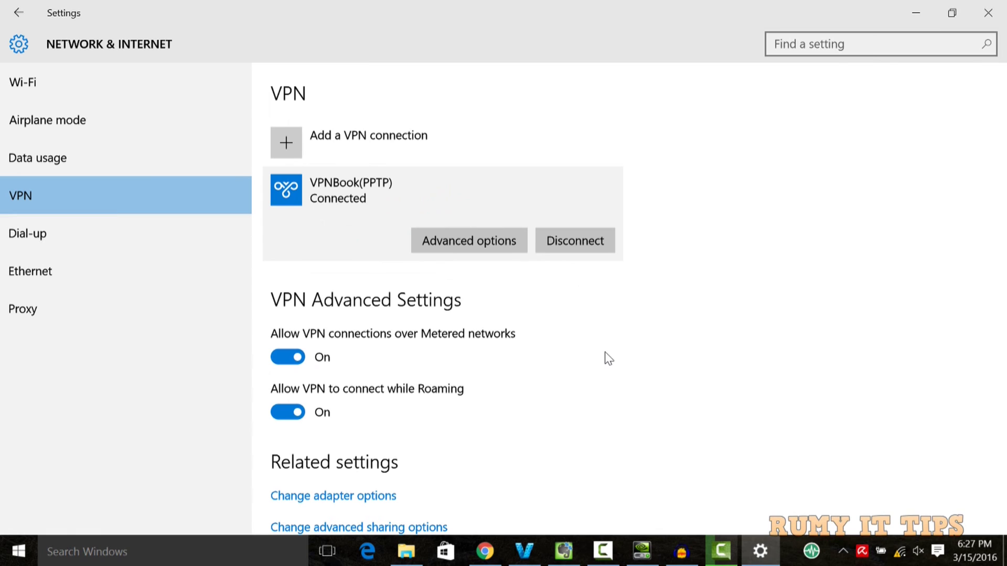
pyautogui.click(485, 552)
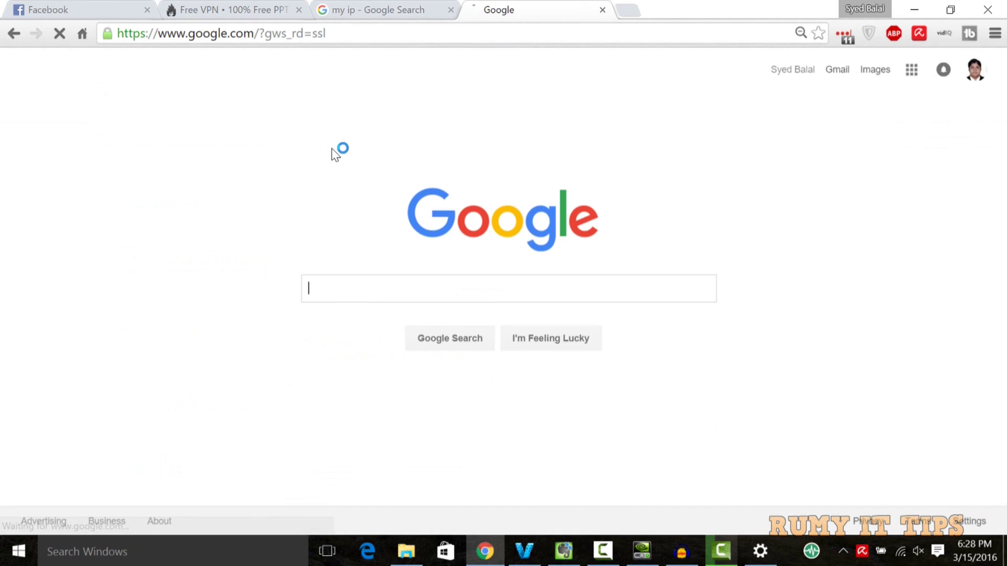
# Step: Search Google for 'my ip' again, now showing 198.7.62.204
pyautogui.write('my')
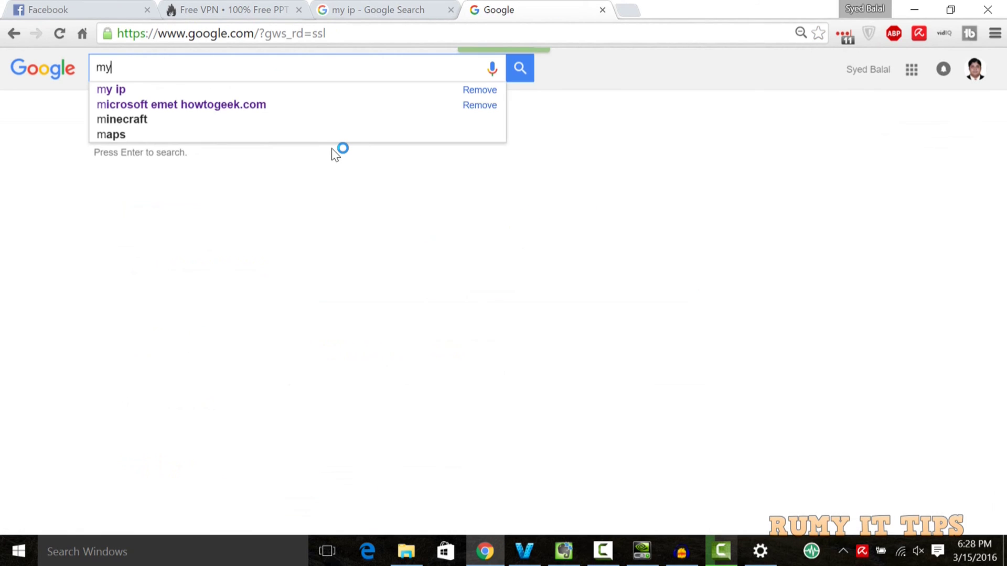
pyautogui.write(' ip')
pyautogui.press('Return')
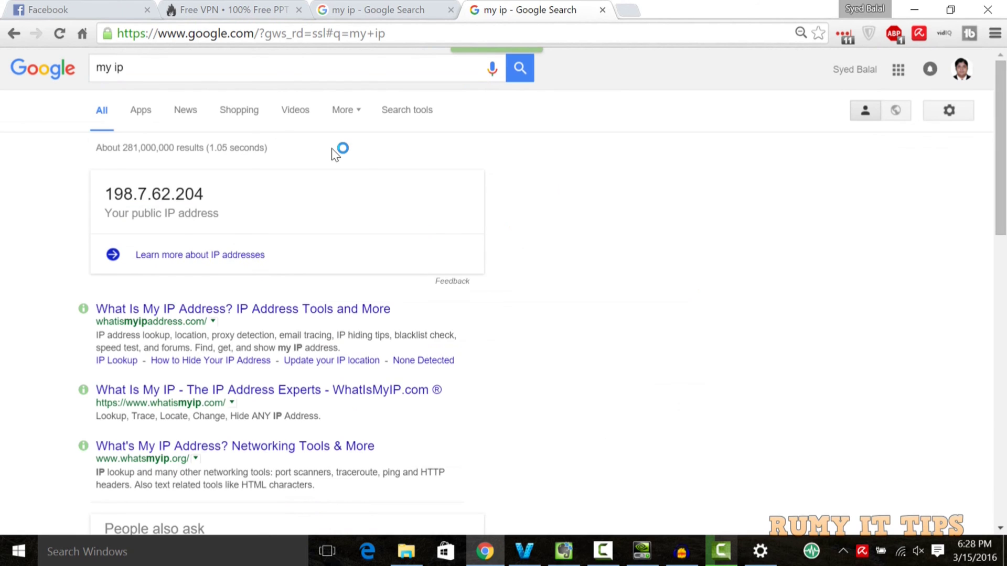
pyautogui.click(405, 7)
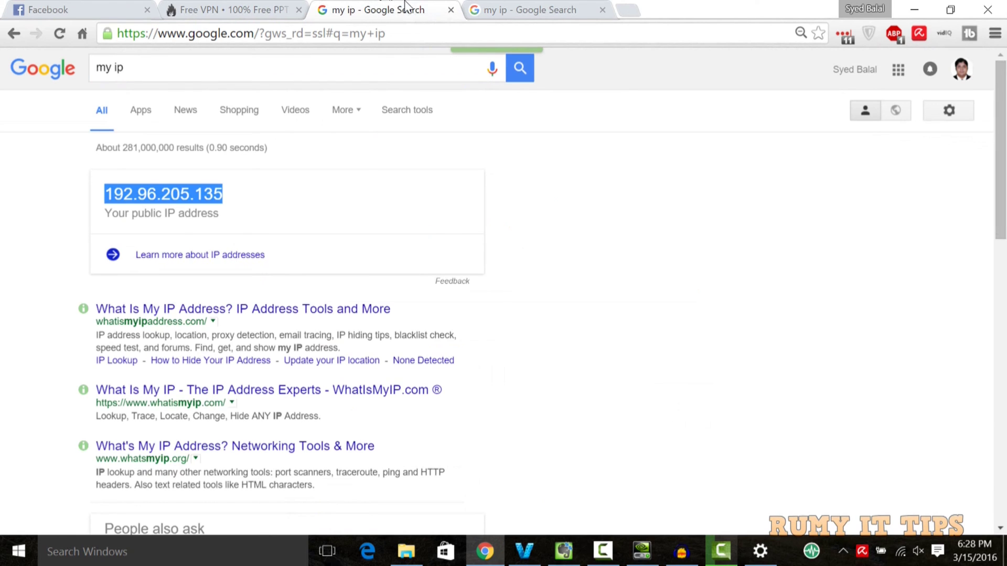
# Step: Place the 198.7.62.204 and 192.96.205.135 results windows side by side, then maximize one
pyautogui.moveTo(502, 10); pyautogui.dragTo(589, 84)
pyautogui.click(950, 10)
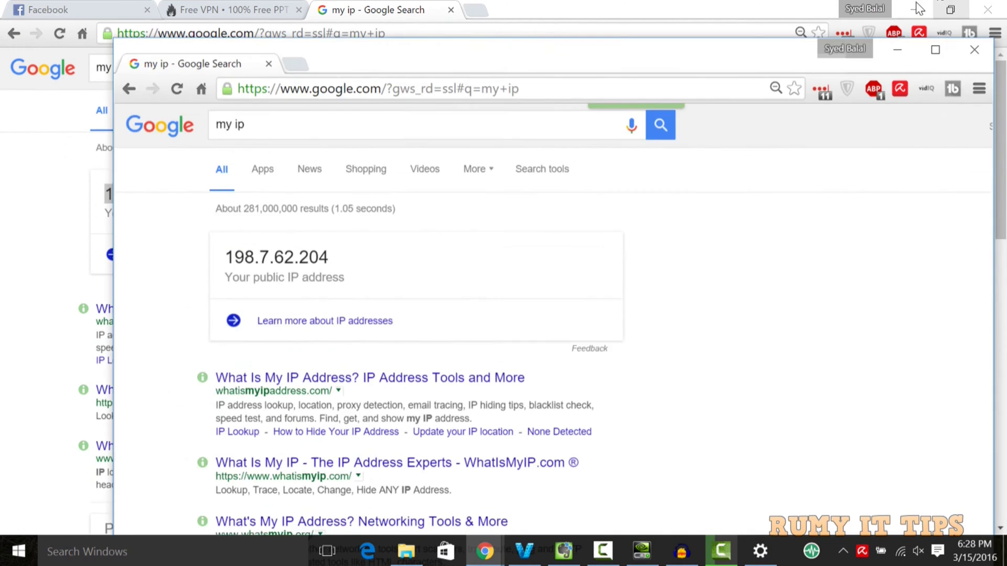
pyautogui.moveTo(422, 94); pyautogui.dragTo(579, 66)
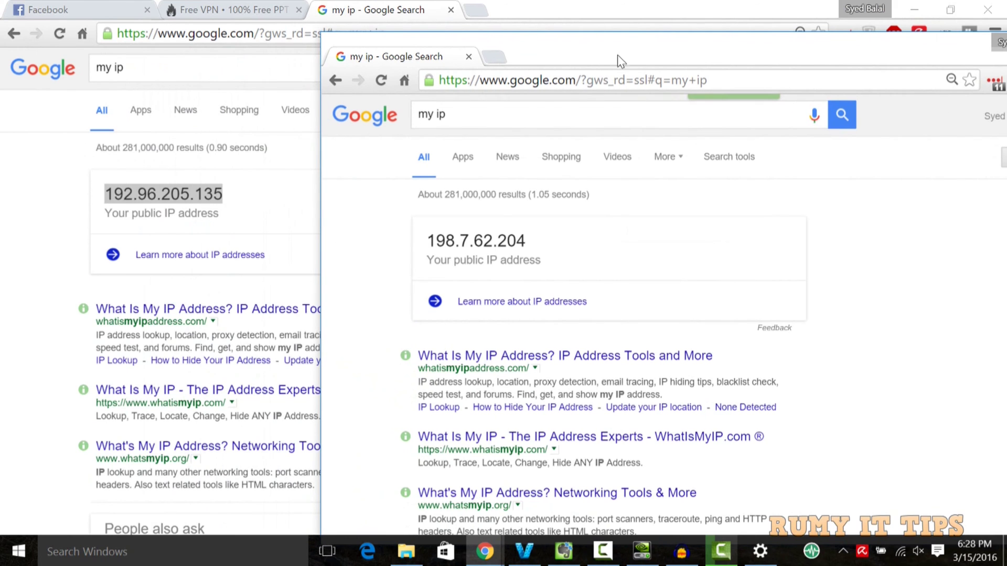
pyautogui.click(686, 7)
pyautogui.click(950, 9)
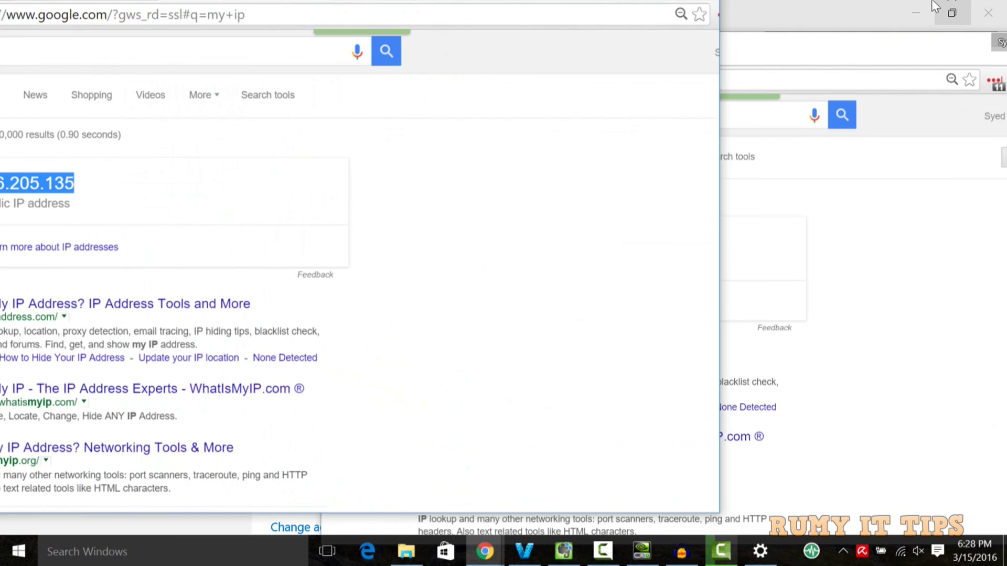
pyautogui.moveTo(424, 23); pyautogui.dragTo(463, 21)
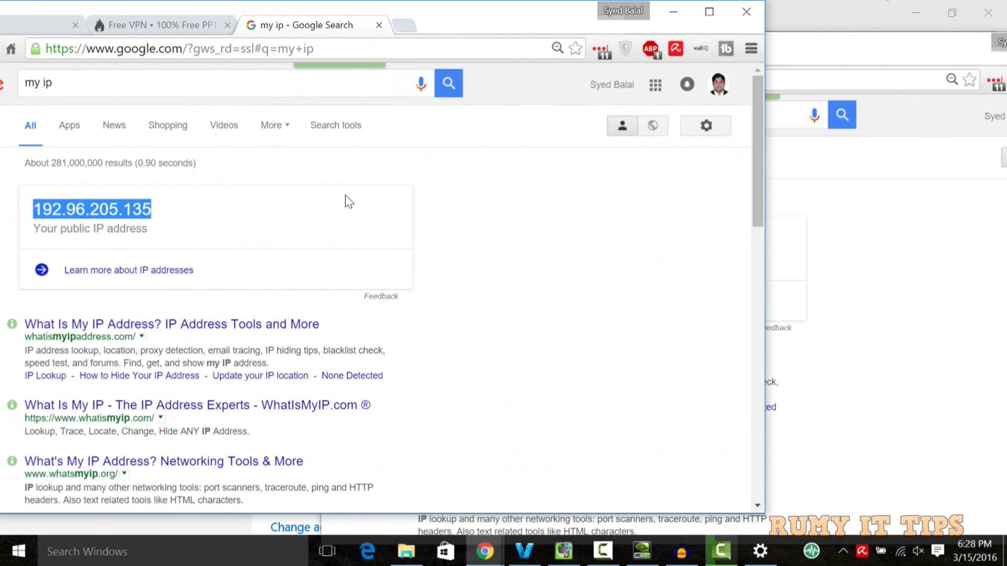
pyautogui.click(294, 205)
pyautogui.click(893, 286)
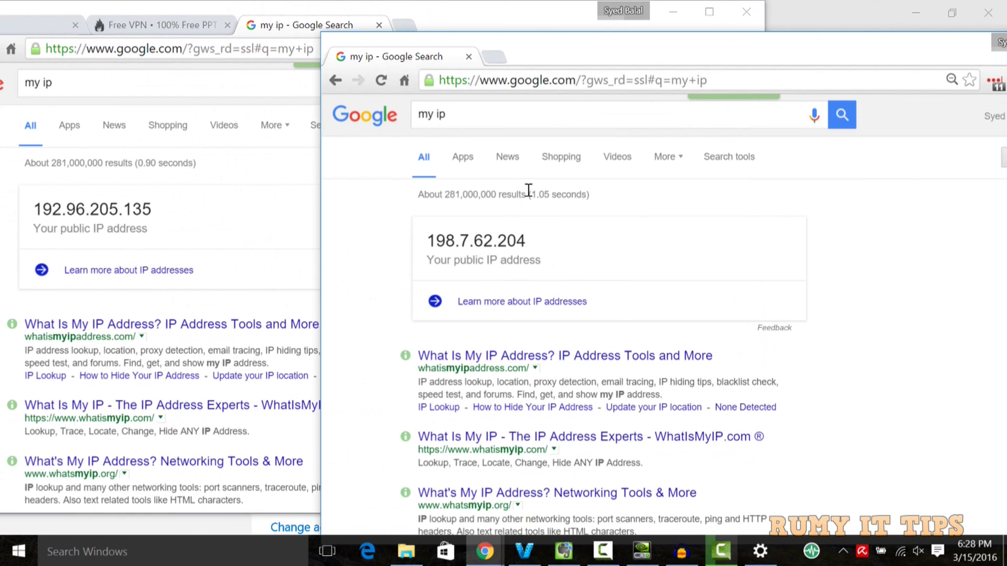
pyautogui.moveTo(726, 54); pyautogui.dragTo(587, 28)
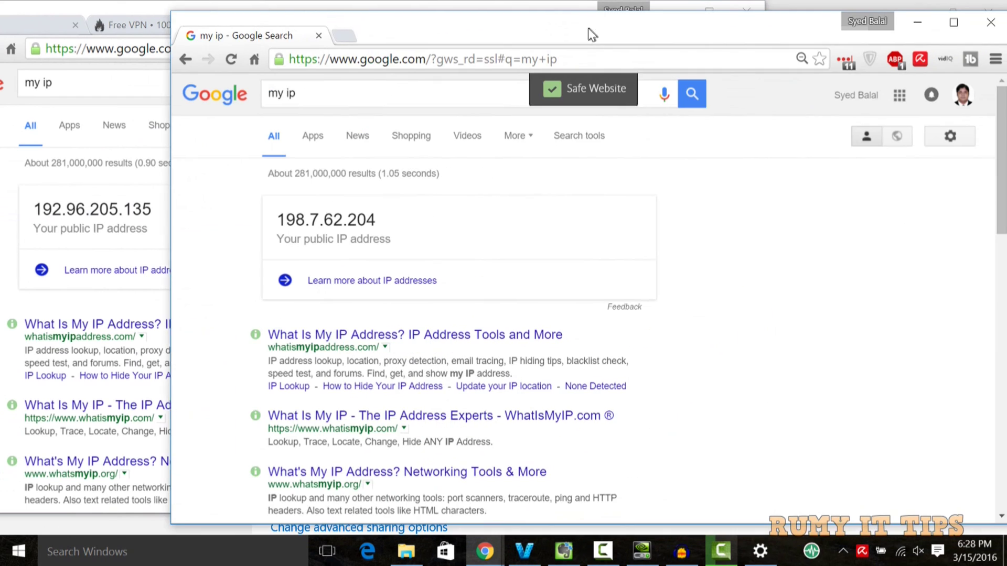
pyautogui.click(922, 26)
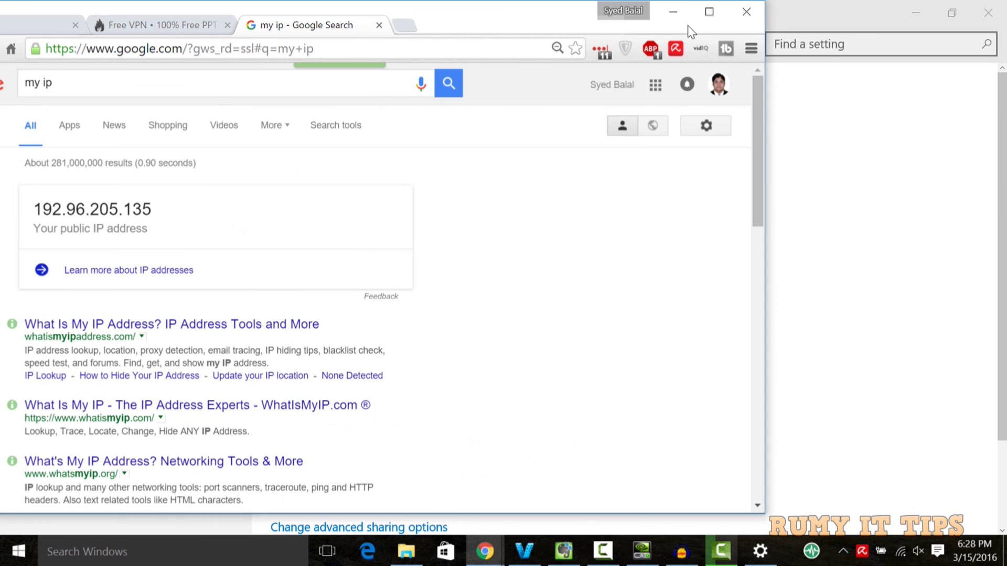
pyautogui.click(705, 11)
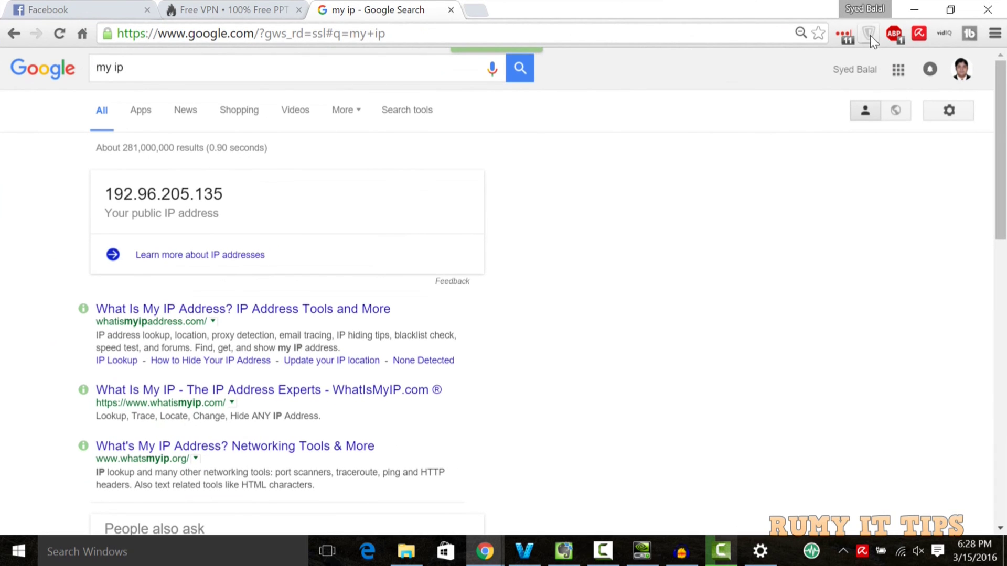
# Step: Reload the VPNBook page in Chrome, then disconnect VPNBook(PPTP) in Settings
pyautogui.click(260, 7)
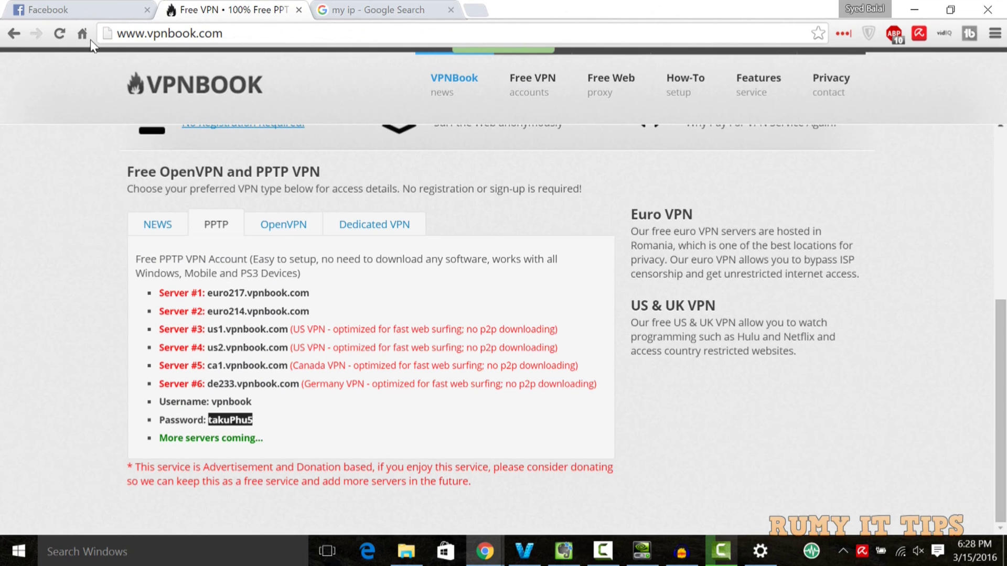
pyautogui.click(58, 39)
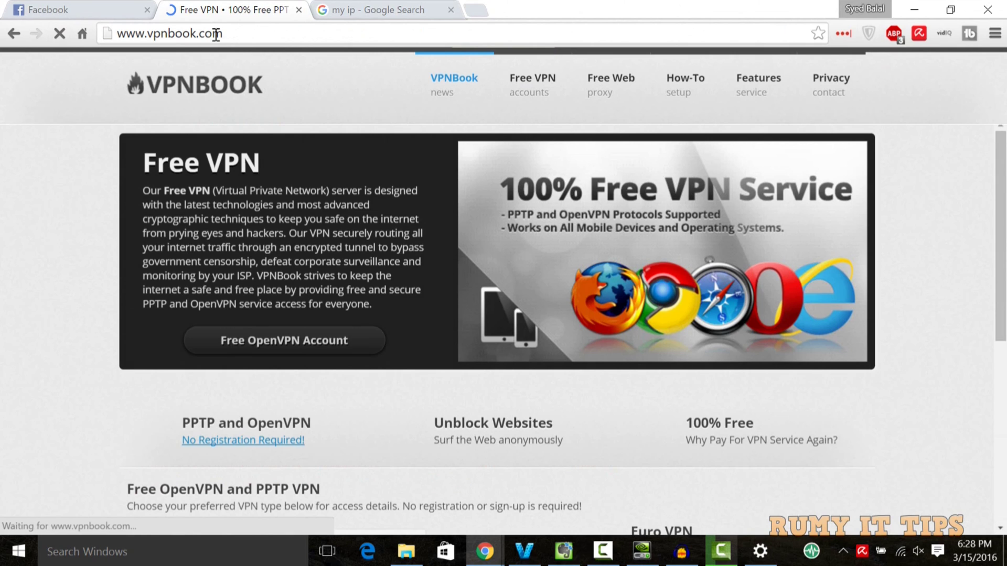
pyautogui.click(755, 557)
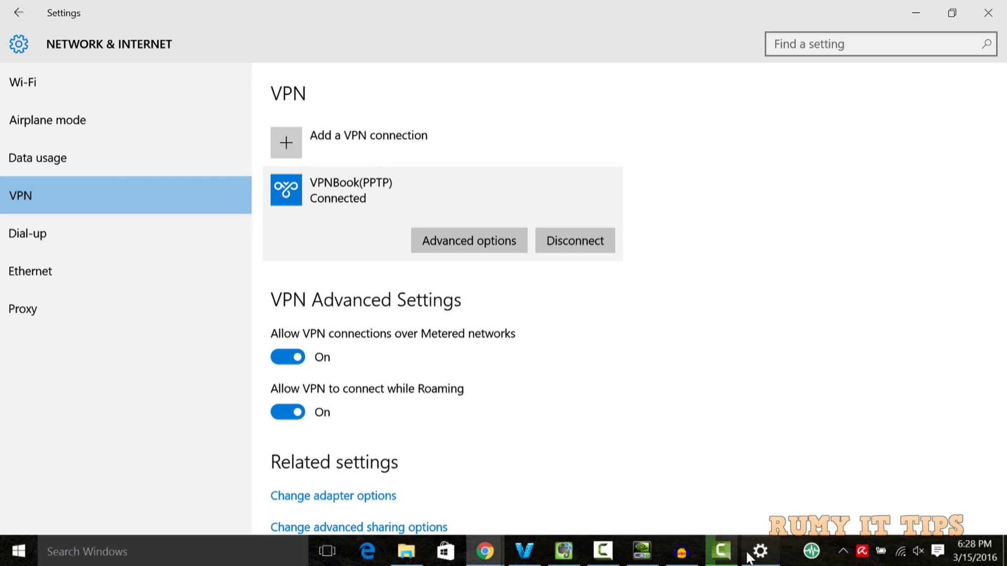
pyautogui.click(548, 242)
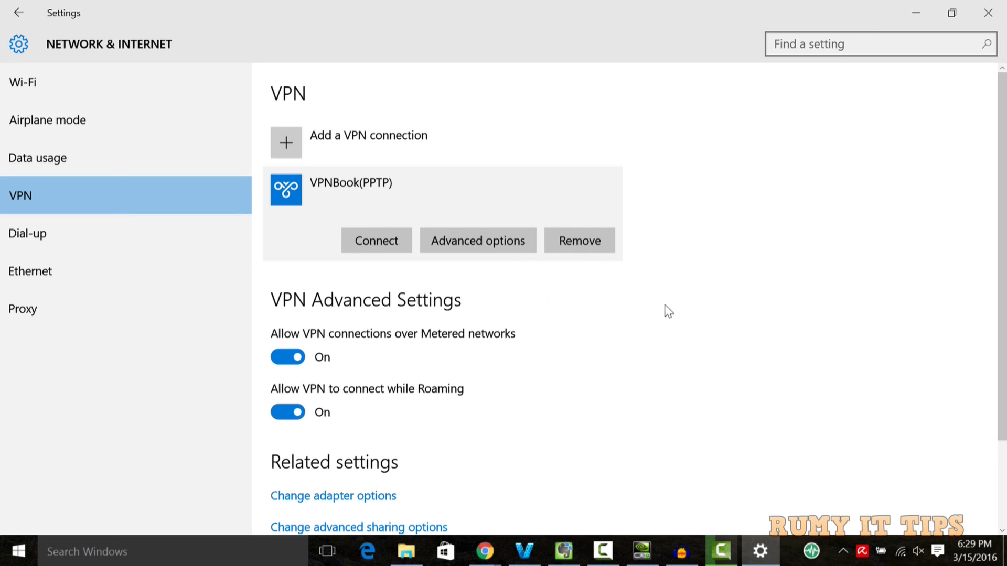
# Step: Reload vpnbook.com without the VPN to get the 'This site is blocked' page, then restore Settings
pyautogui.click(918, 9)
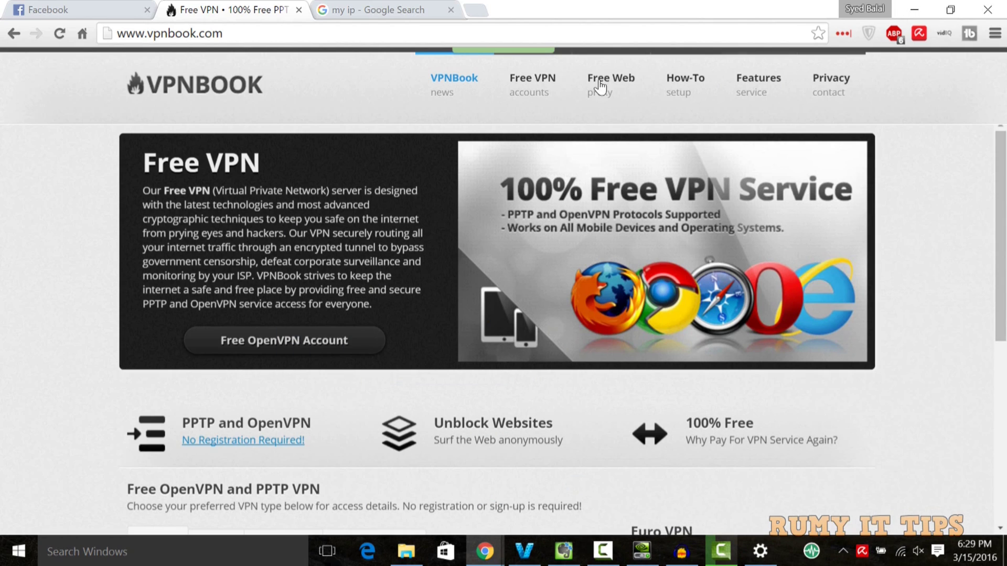
pyautogui.click(56, 34)
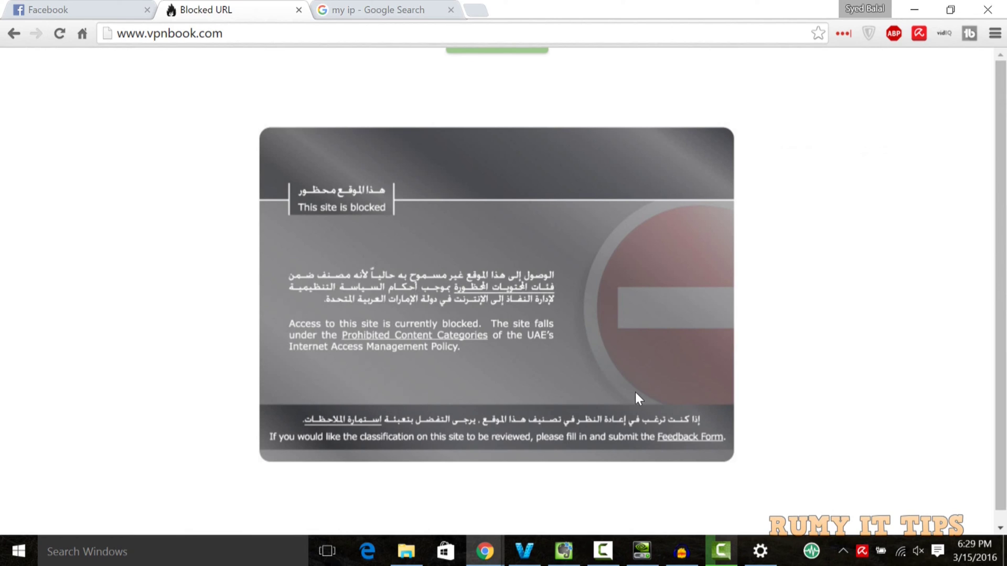
pyautogui.click(755, 561)
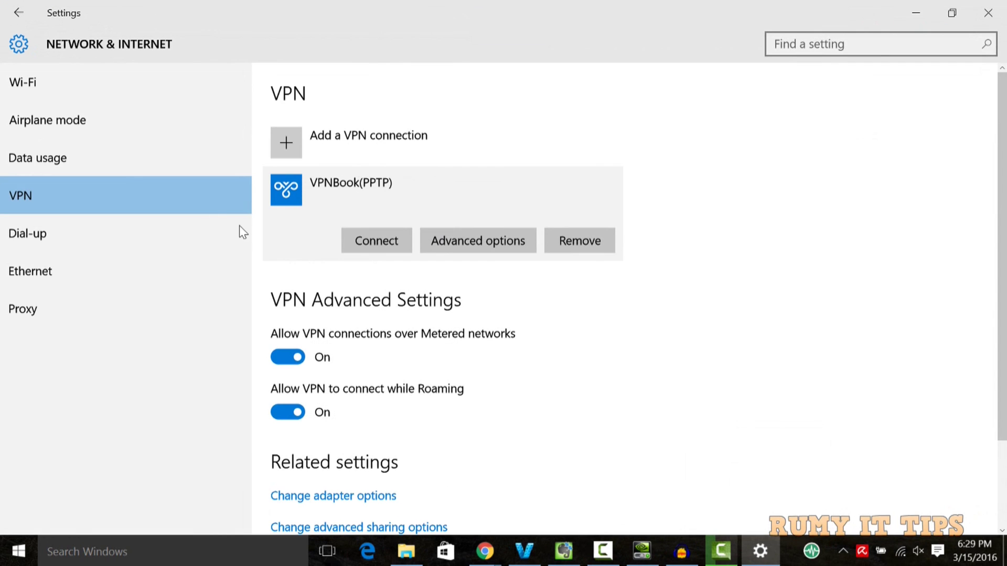
# Step: Reconnect VPNBook(PPTP) and bring Chrome's blocked vpnbook.com window to the front
pyautogui.click(352, 234)
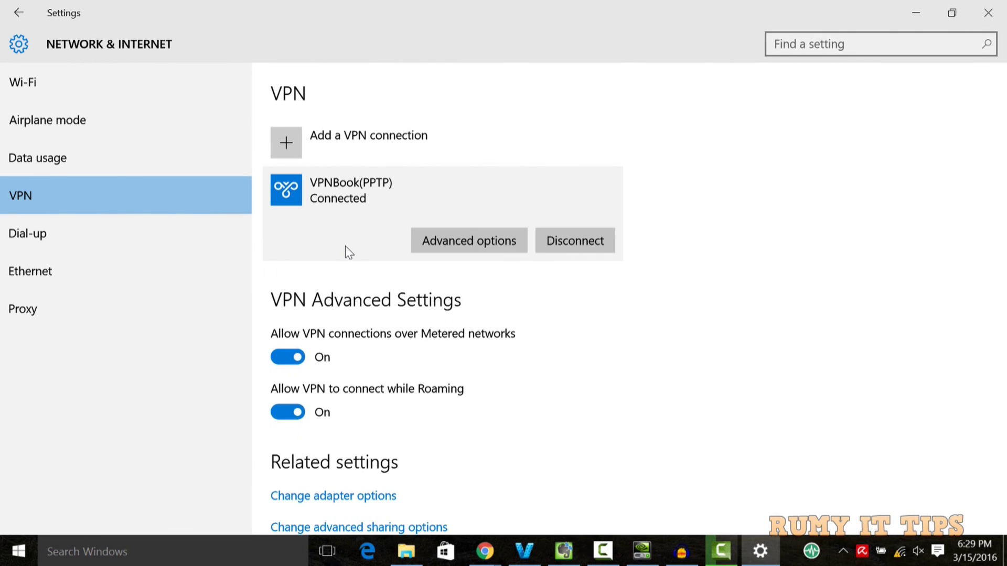
pyautogui.click(490, 552)
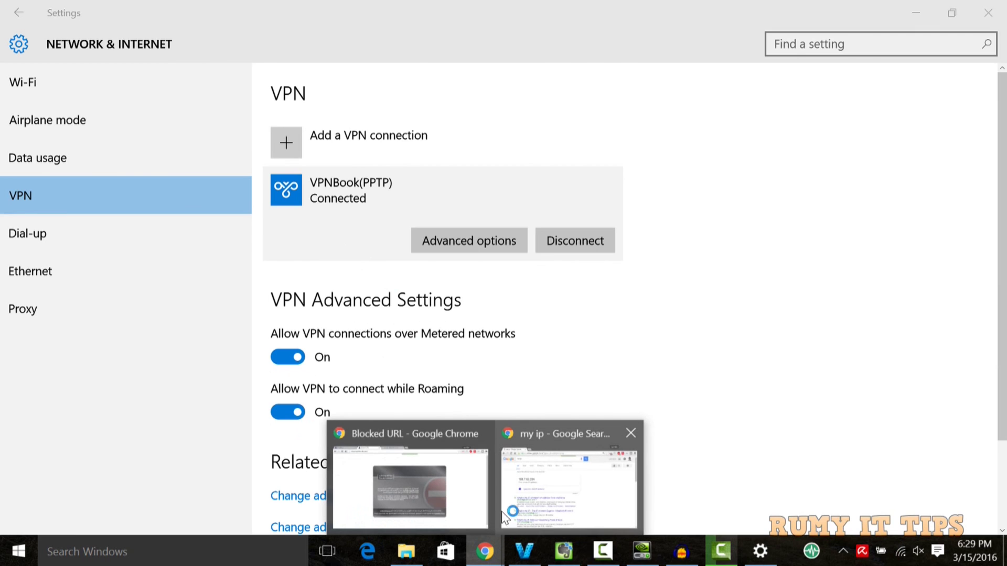
pyautogui.click(472, 503)
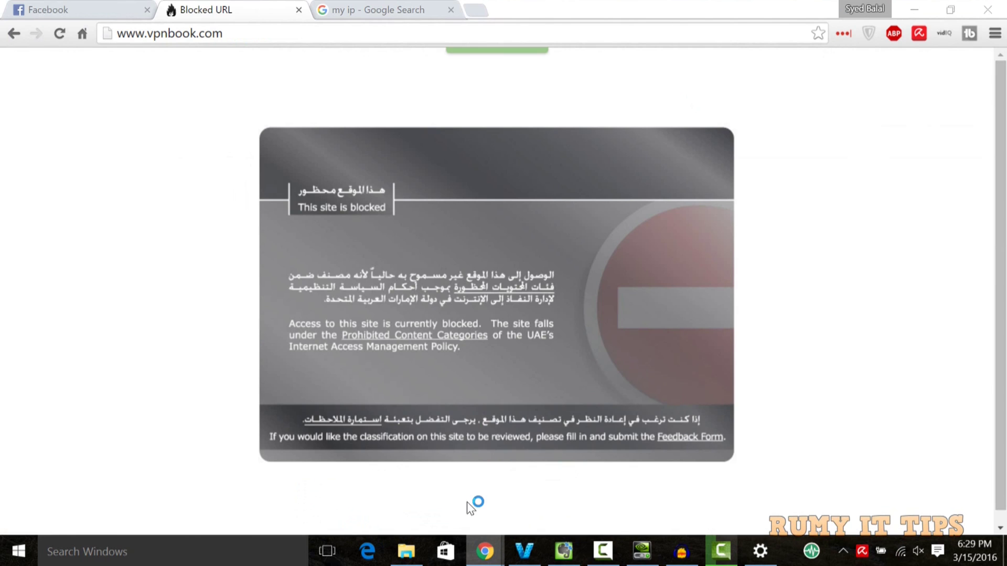
# Step: Reload vpnbook.com so VPNBook's Free VPN homepage loads through the VPN
pyautogui.click(62, 35)
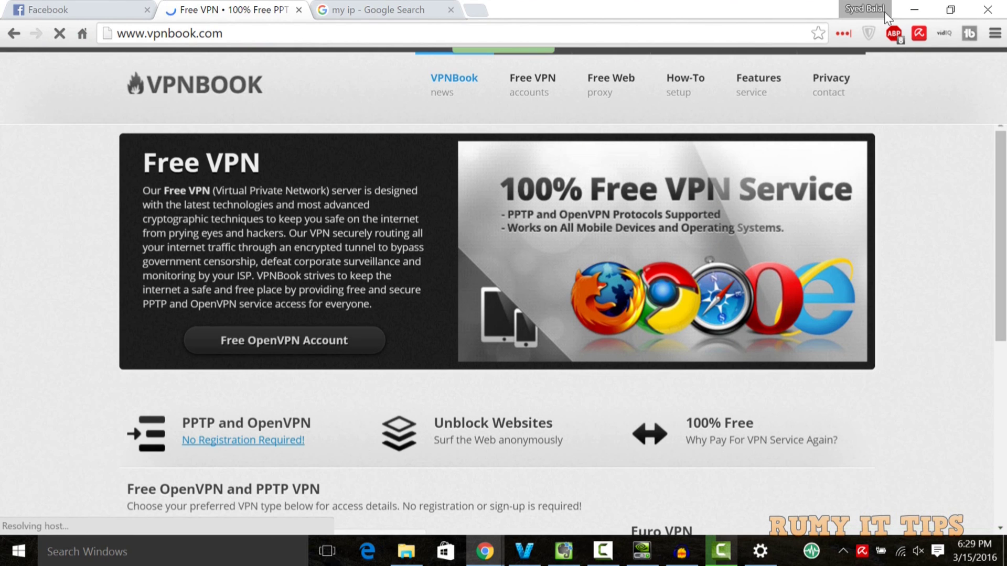
# Step: Minimize Chrome and then the Settings window showing VPNBook(PPTP) connected
pyautogui.click(915, 8)
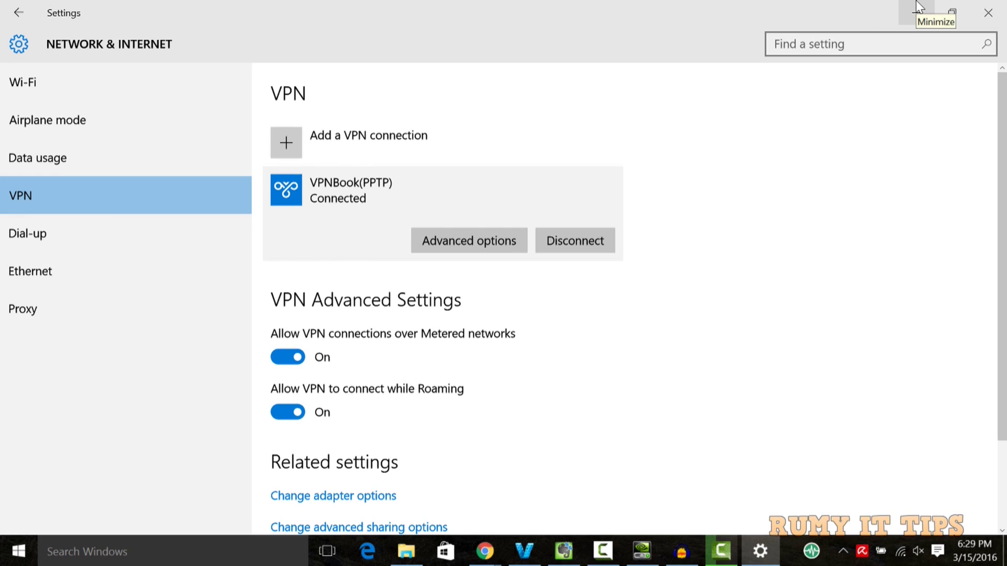
pyautogui.click(918, 7)
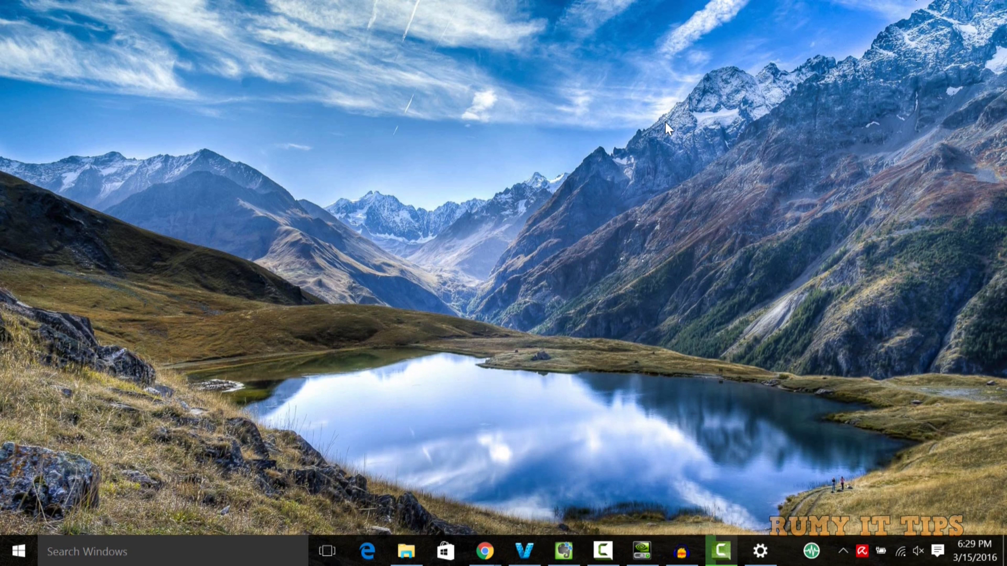